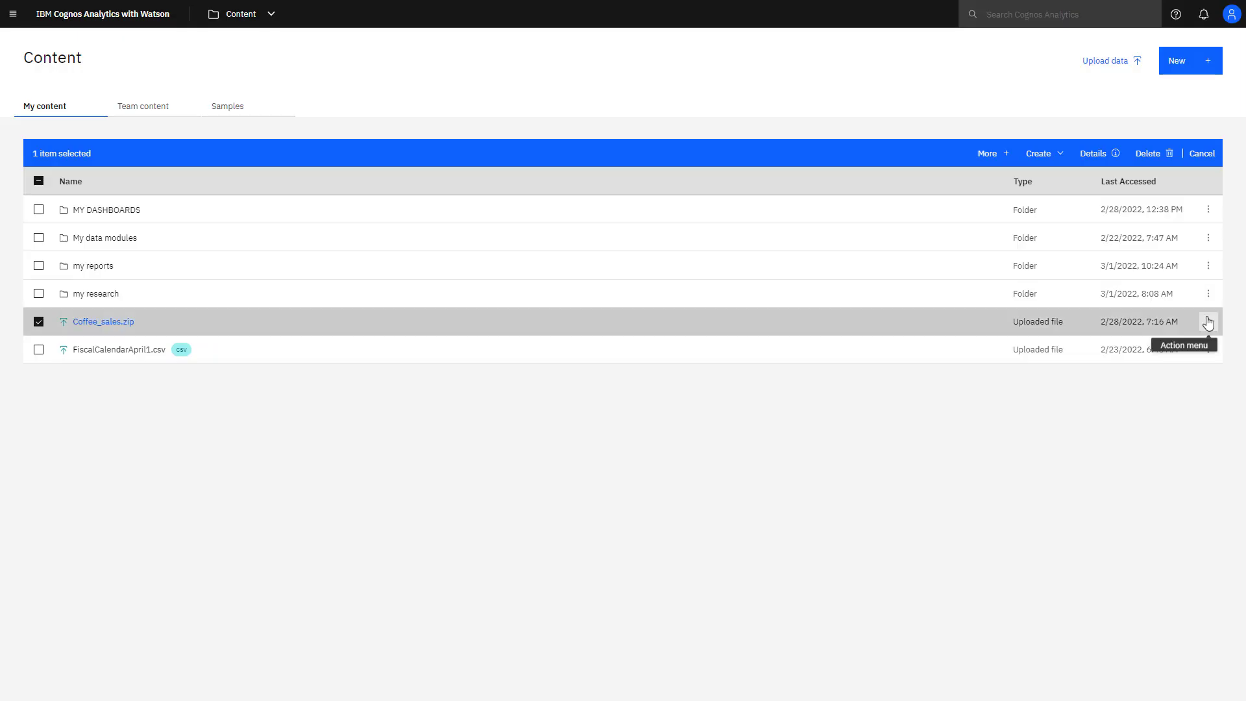
Create a data module from Coffee_sales.zip and highlight the product table's links in the diagram.
click(1208, 322)
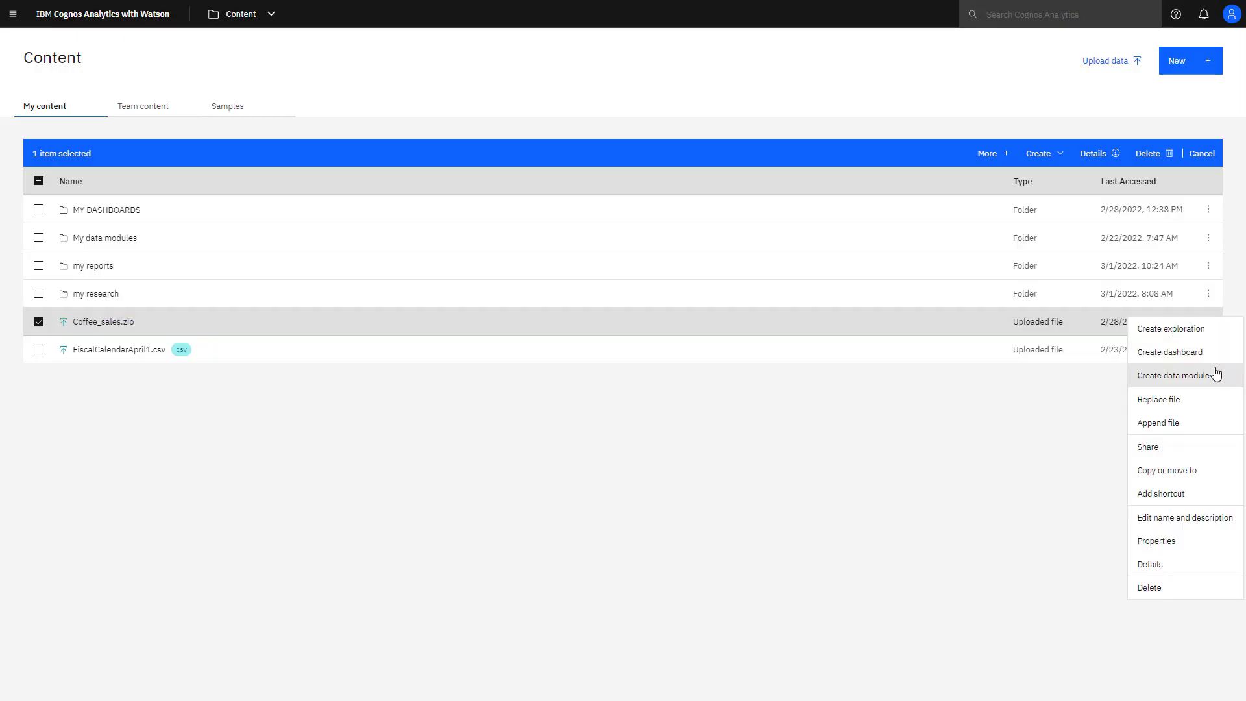
click(1173, 375)
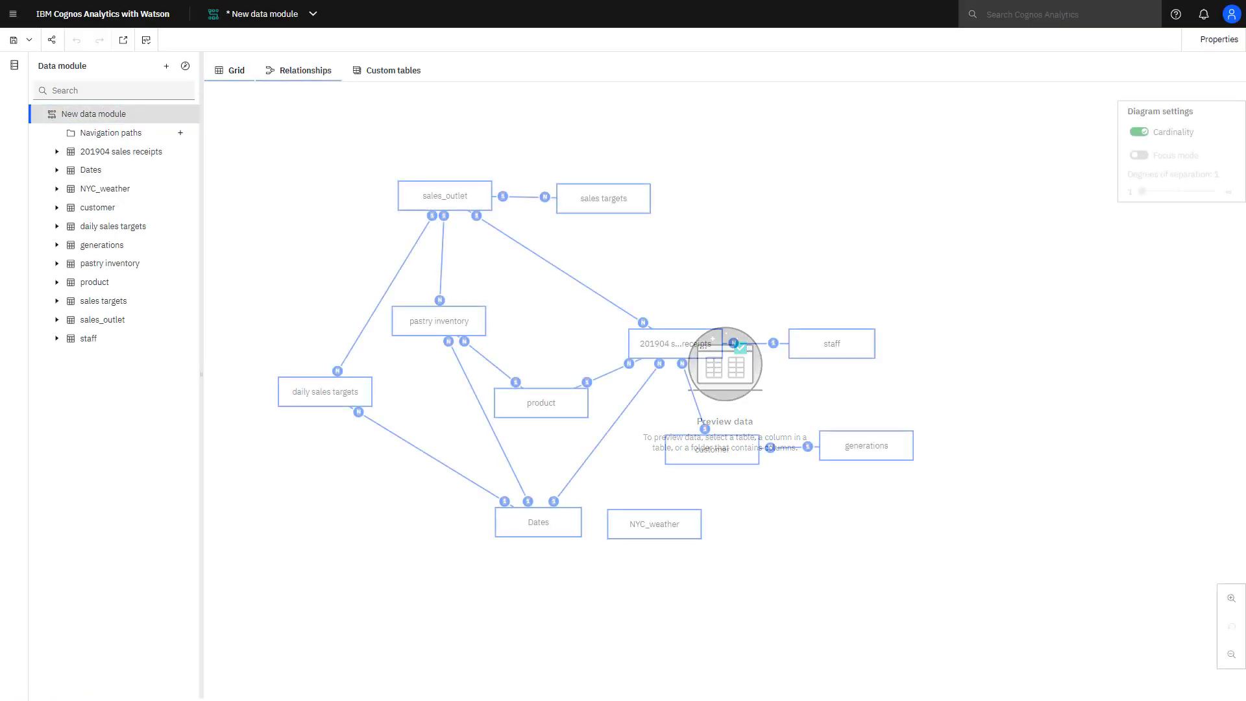
click(541, 402)
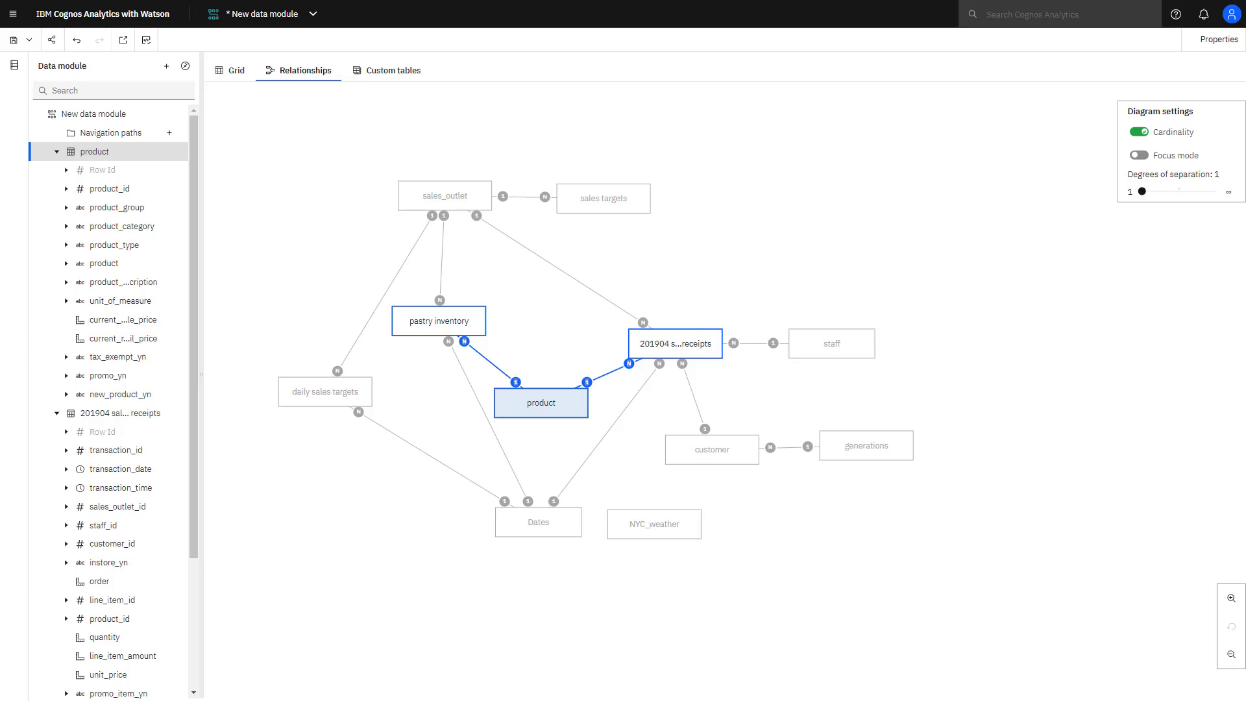
Add a relationship joining NYC_weather's date column to Dates' transaction_date.
key(Escape)
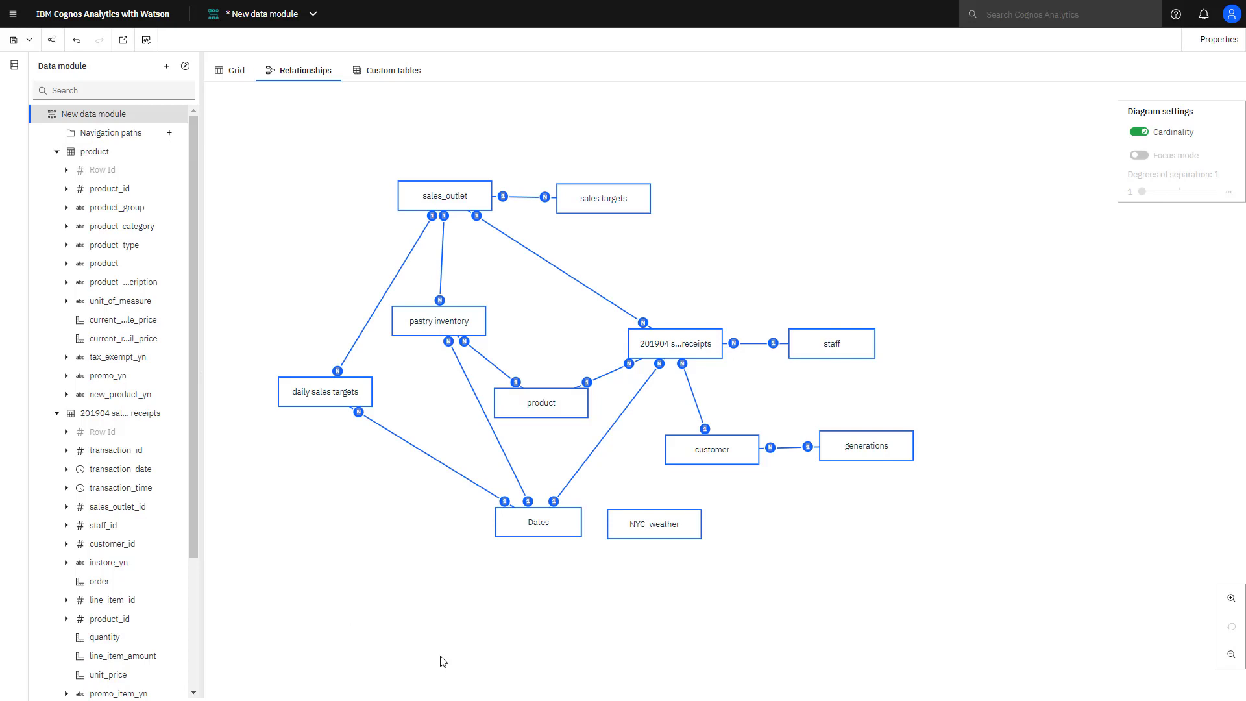
click(675, 528)
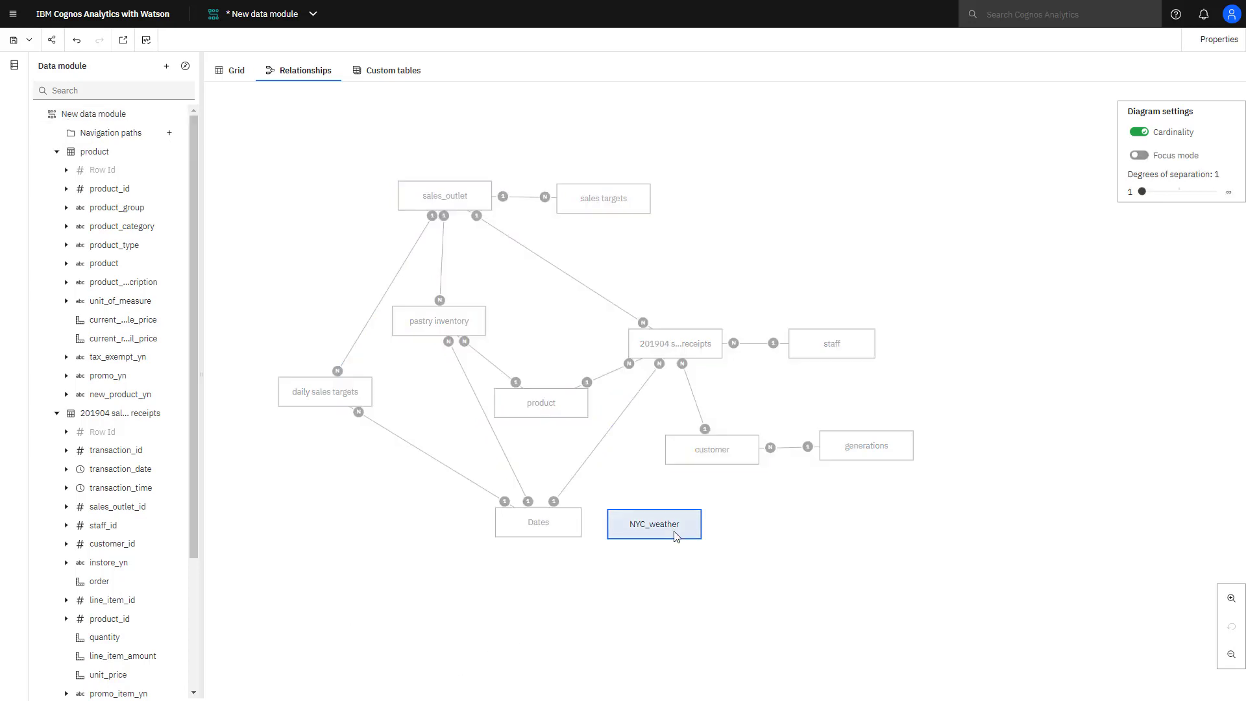
ctrl+click(542, 520)
right_click(542, 521)
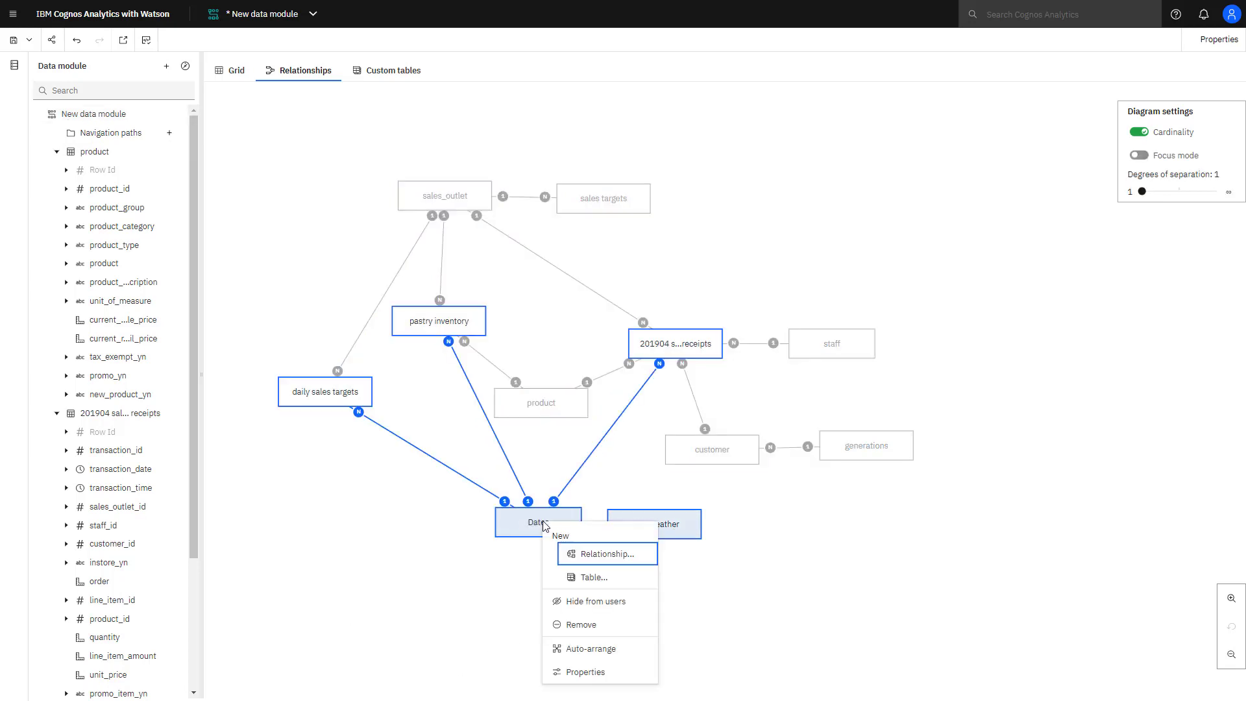
click(604, 555)
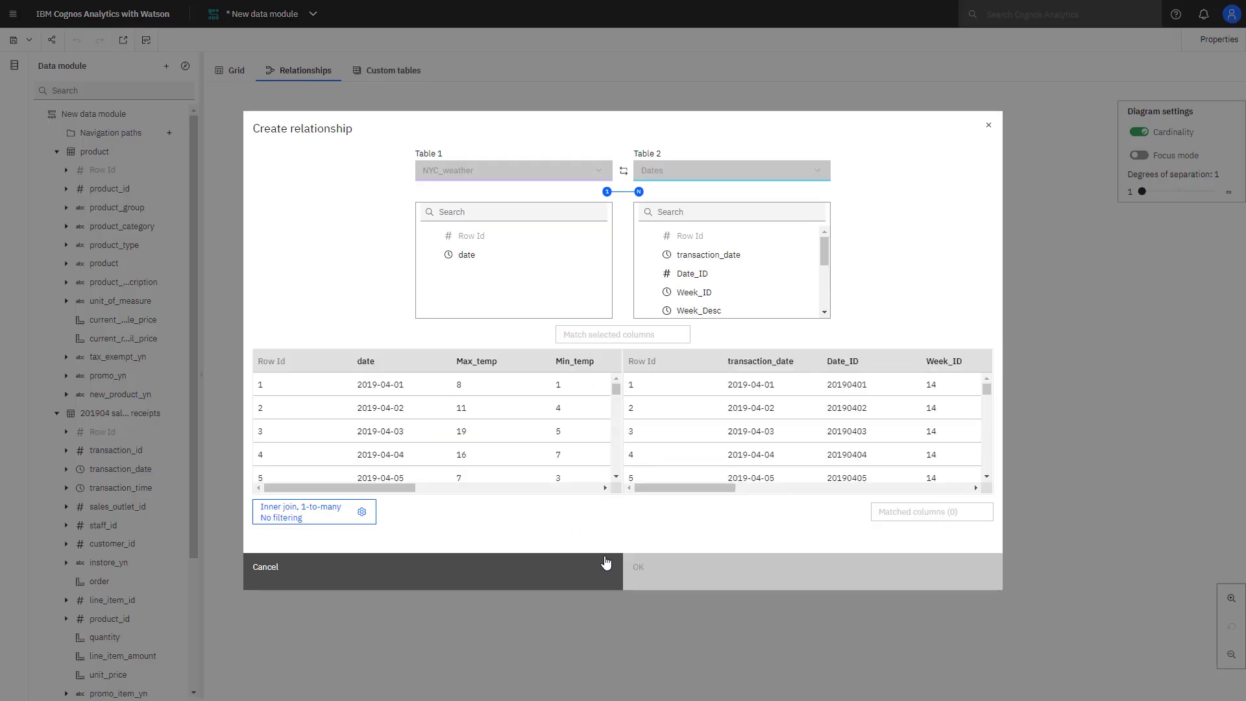
click(465, 257)
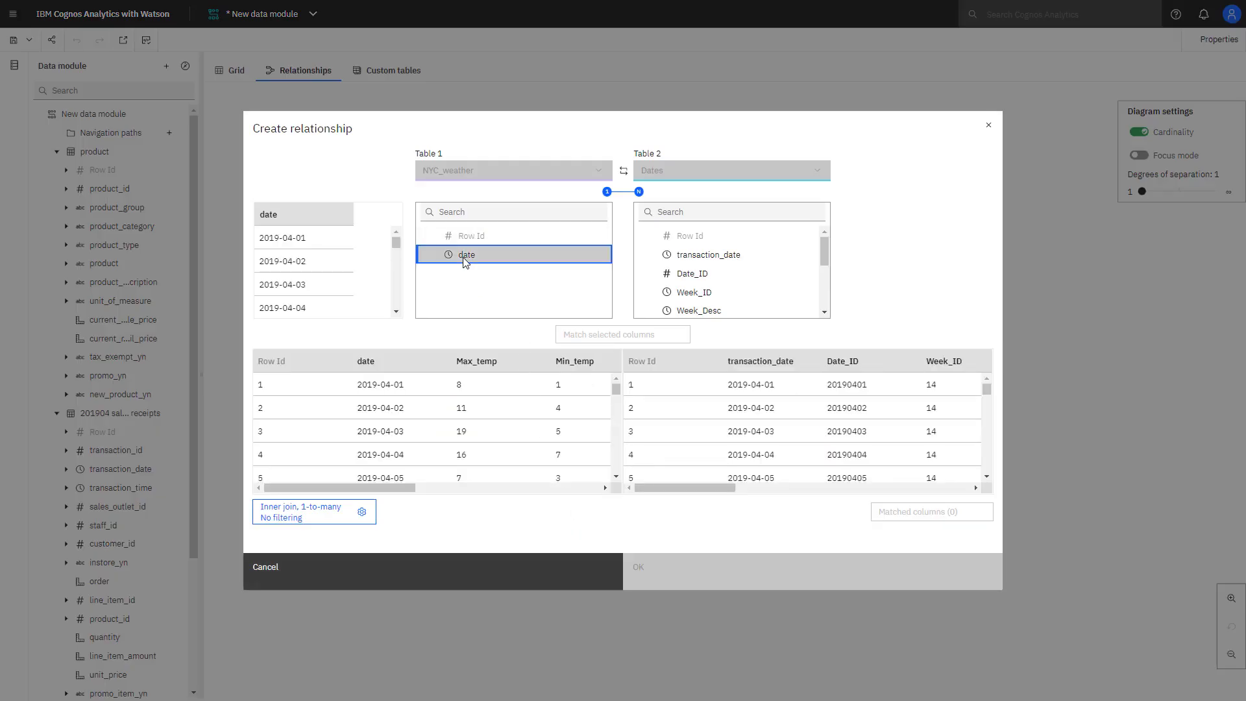
click(731, 260)
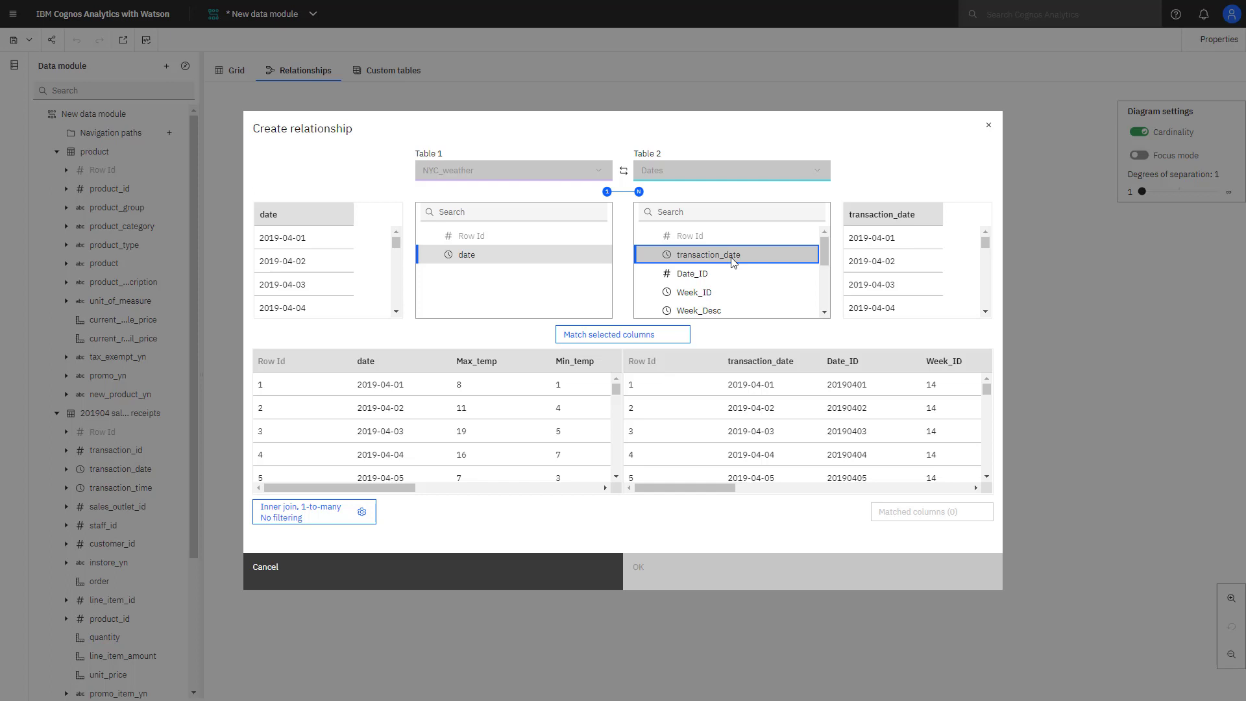
click(605, 334)
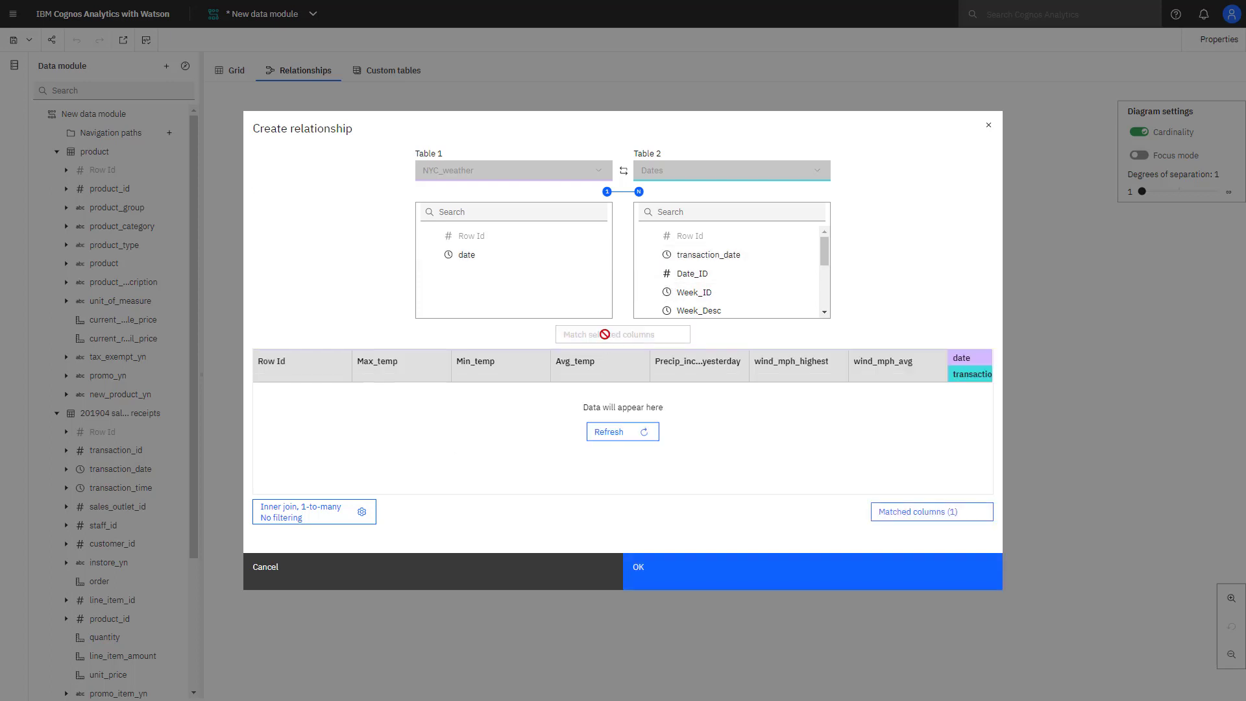
click(647, 573)
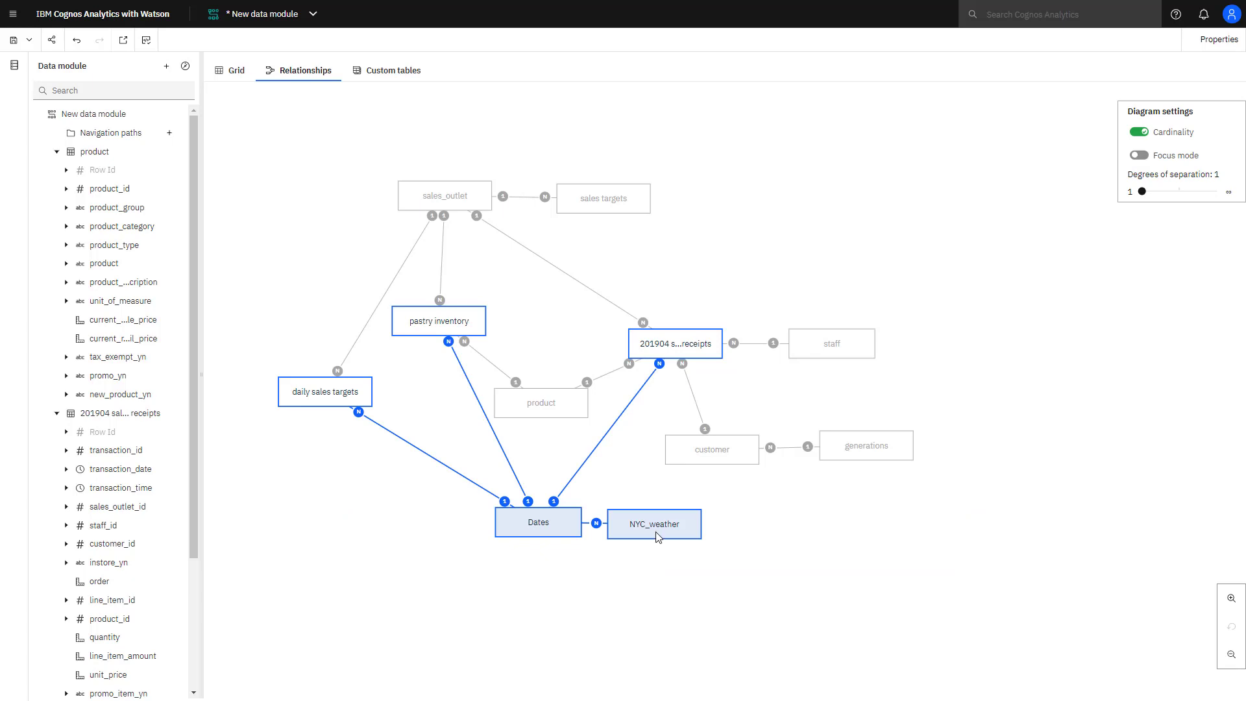
click(621, 561)
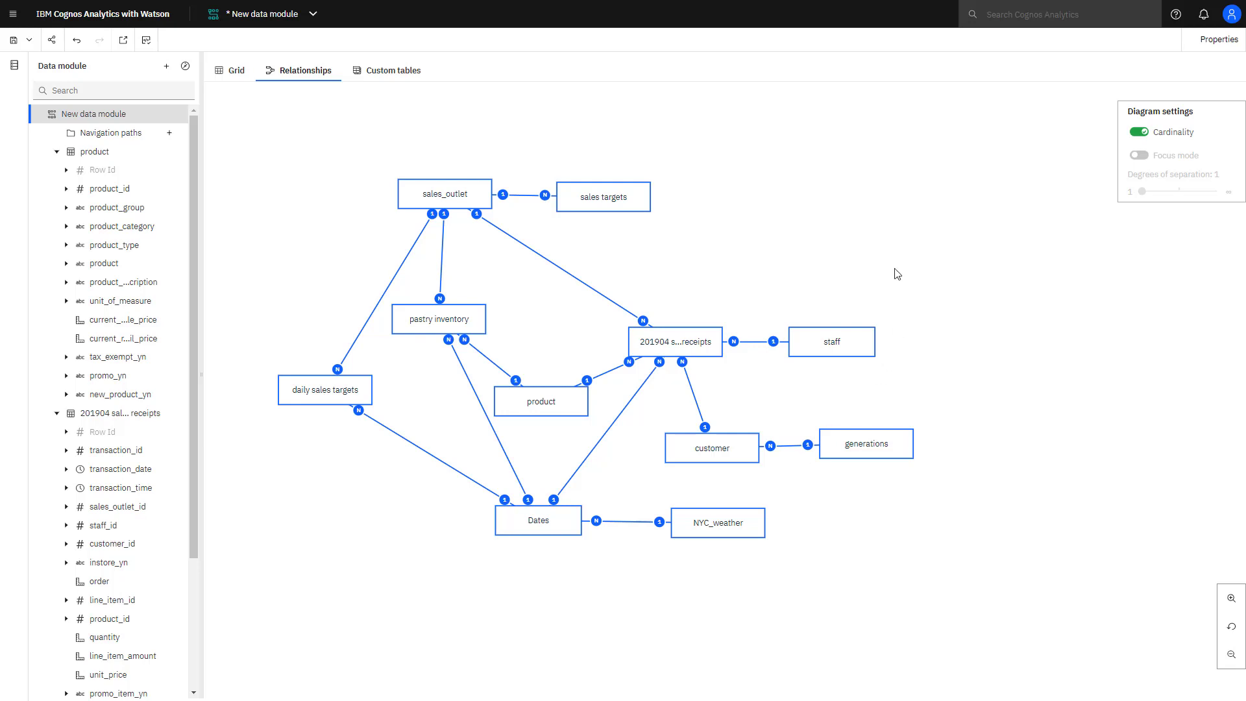
Add FiscalCalendarApril1.csv as a source and place it above the staff table.
click(164, 67)
click(136, 81)
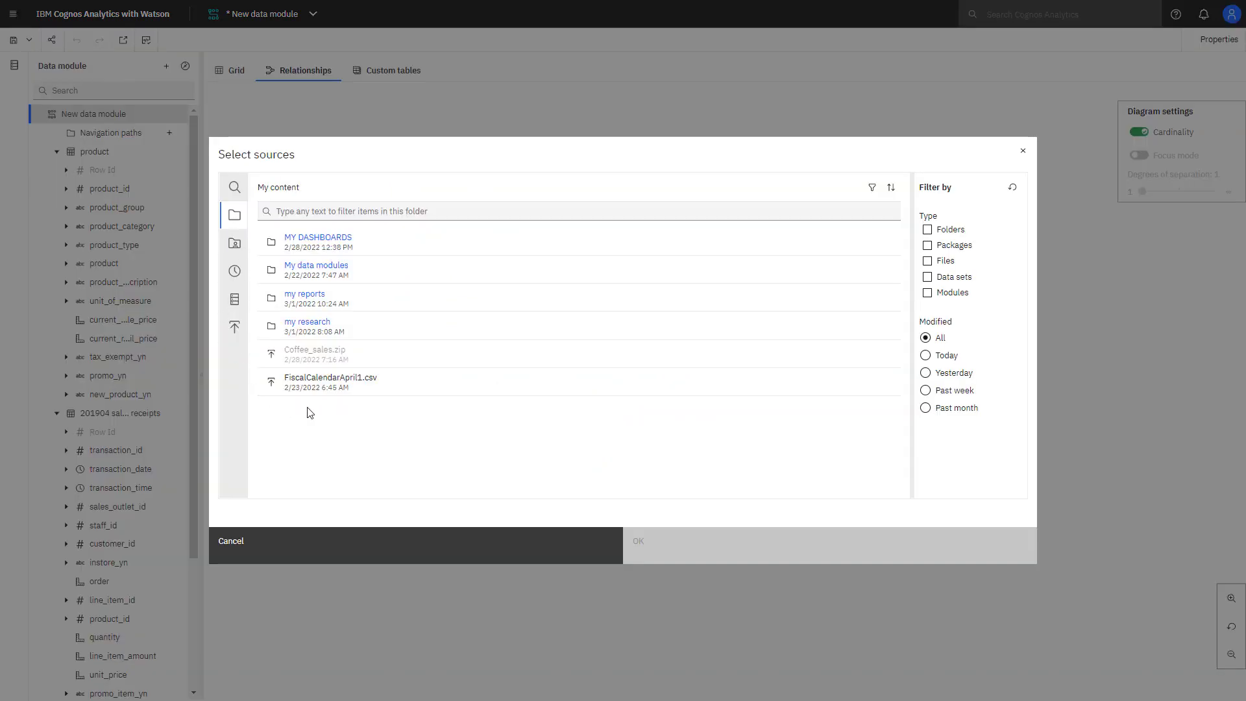
click(330, 383)
click(624, 548)
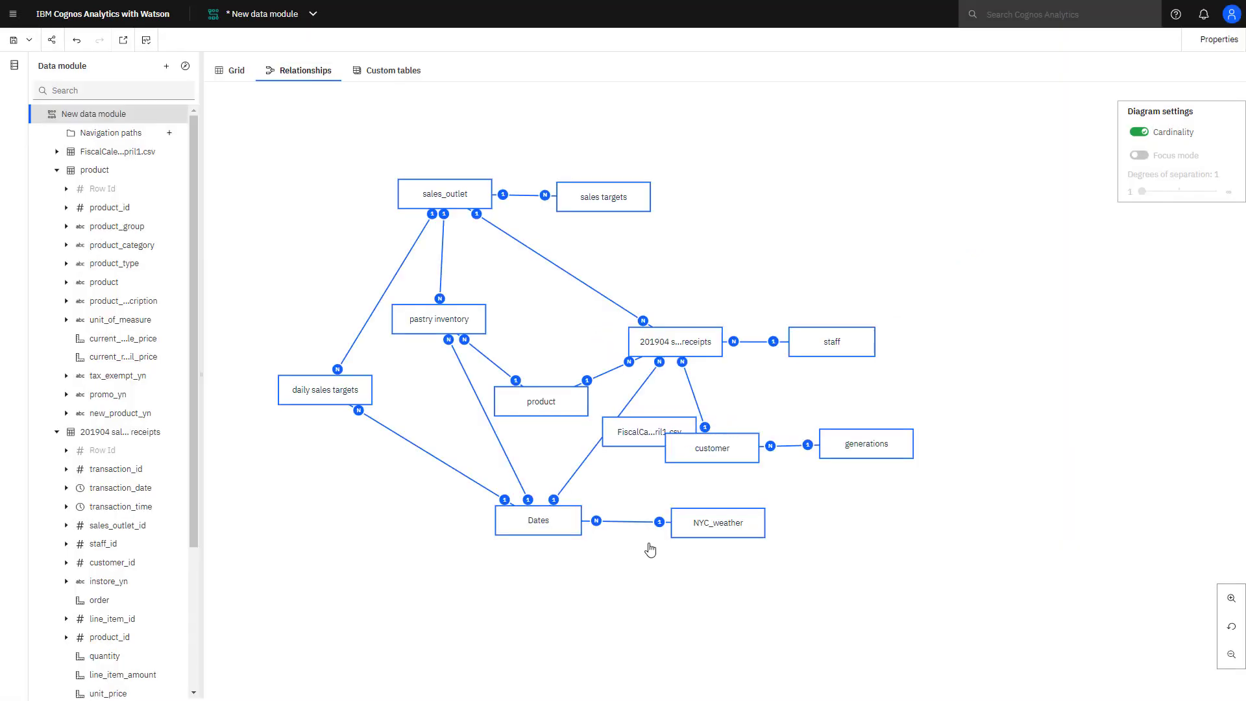
drag(642, 430, 724, 253)
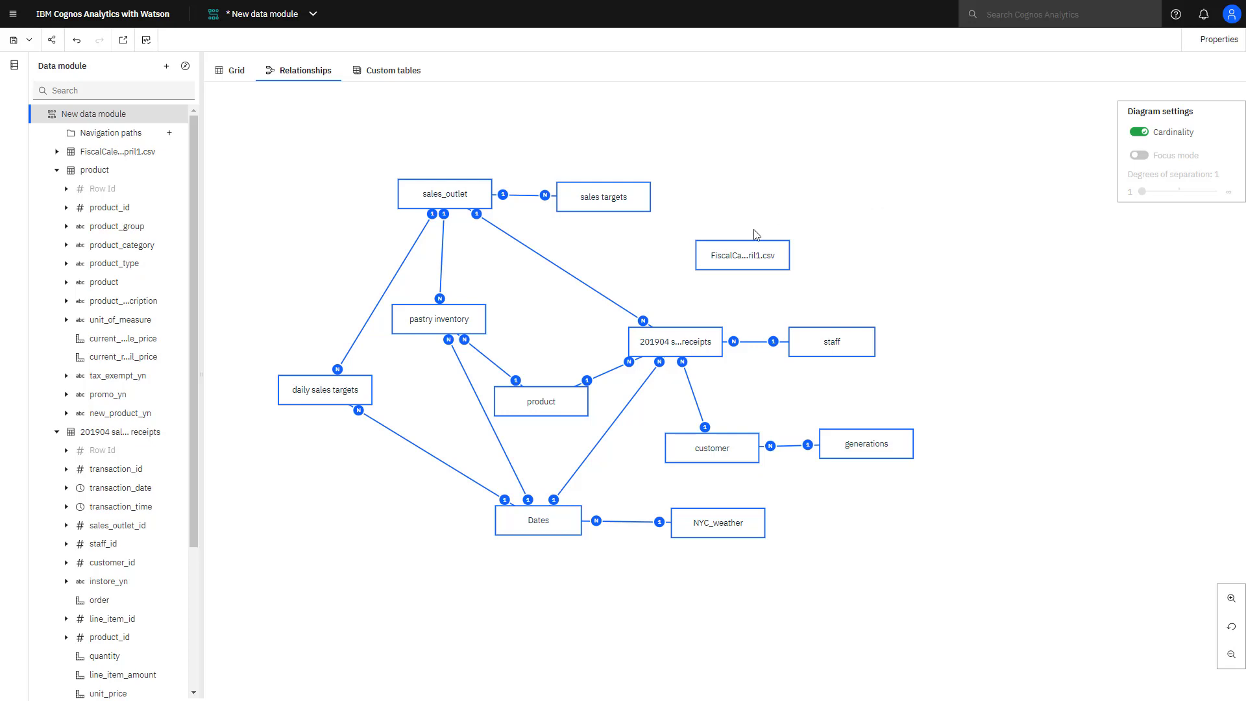
Relate FiscalCalendarApril1.csv to 201904 sales receipts on TheDate = transaction_date.
click(746, 257)
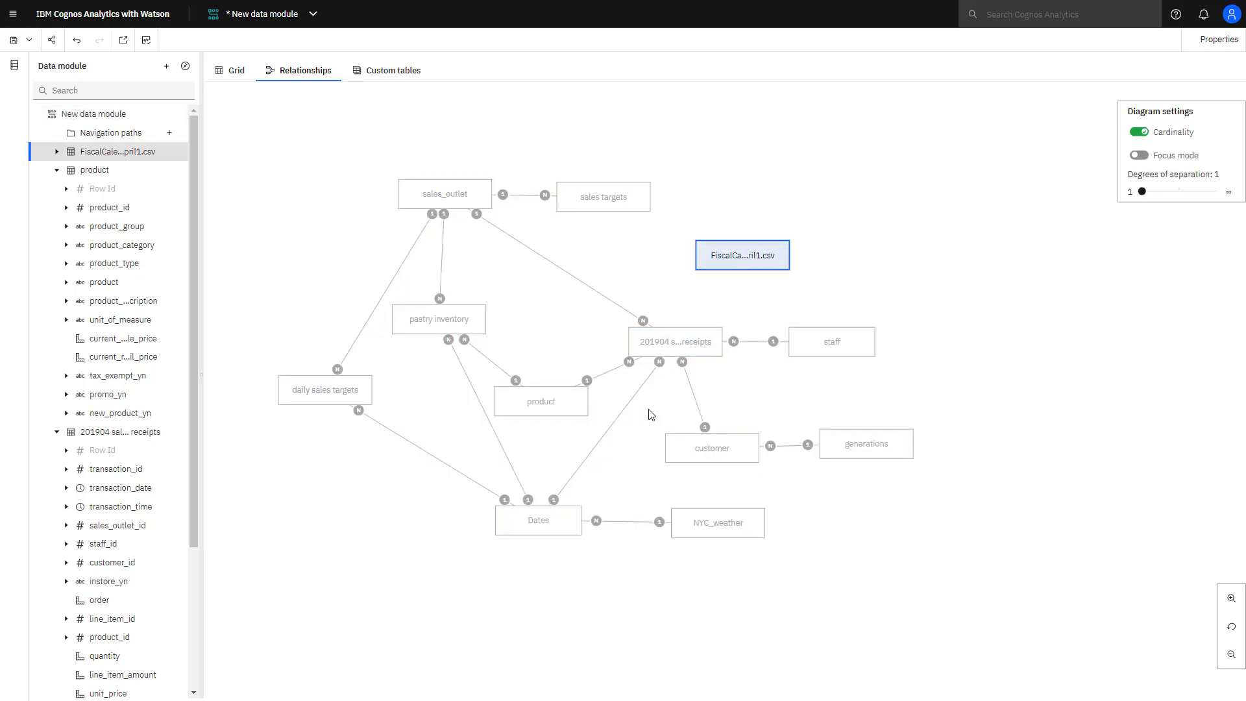
ctrl+click(684, 345)
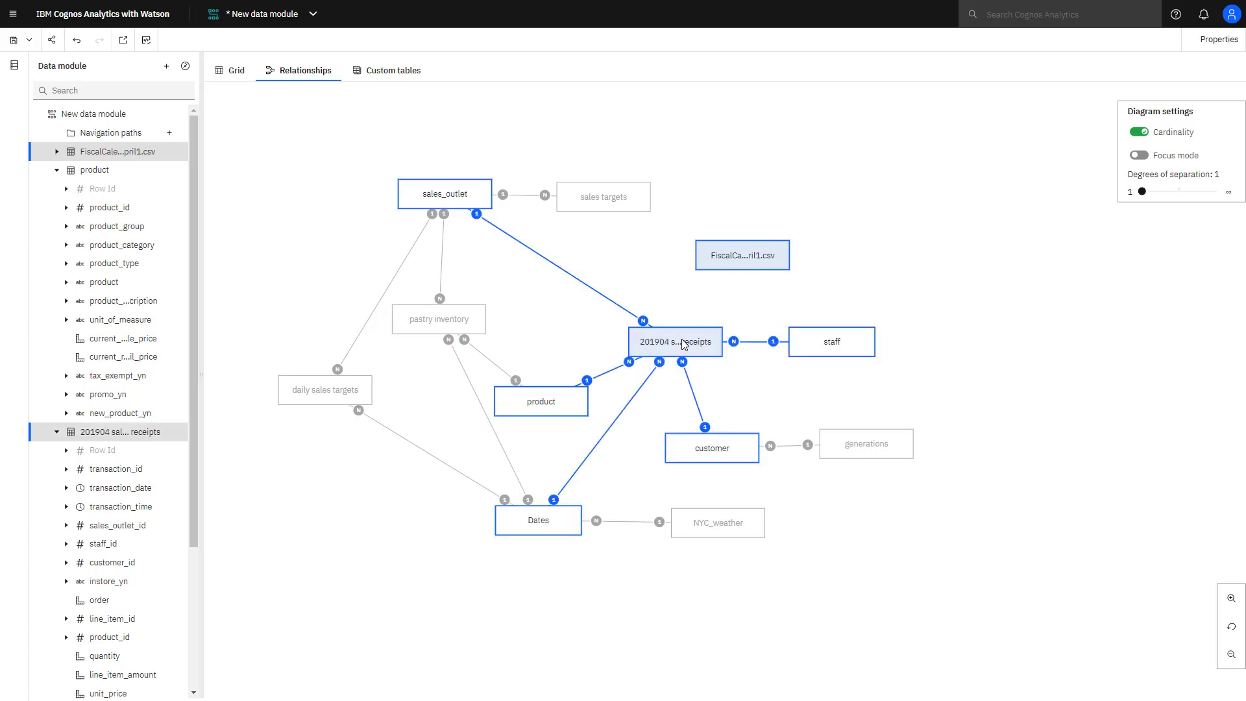
right_click(681, 339)
click(746, 373)
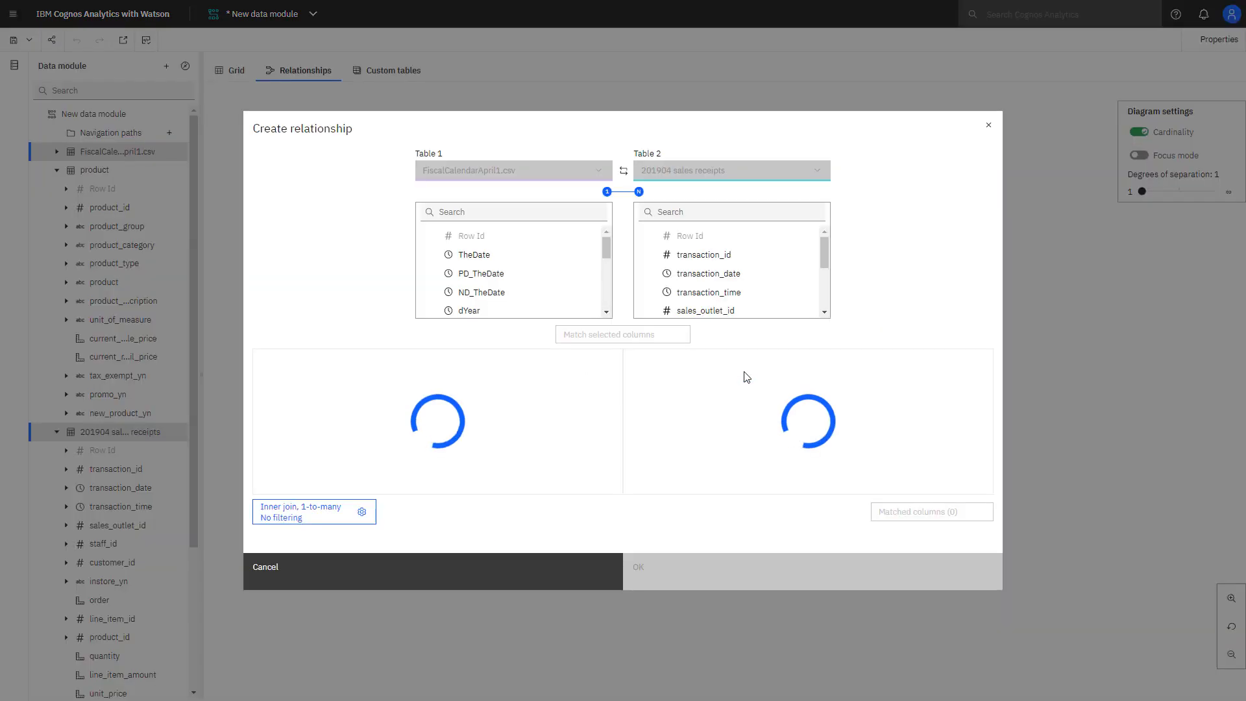
click(492, 255)
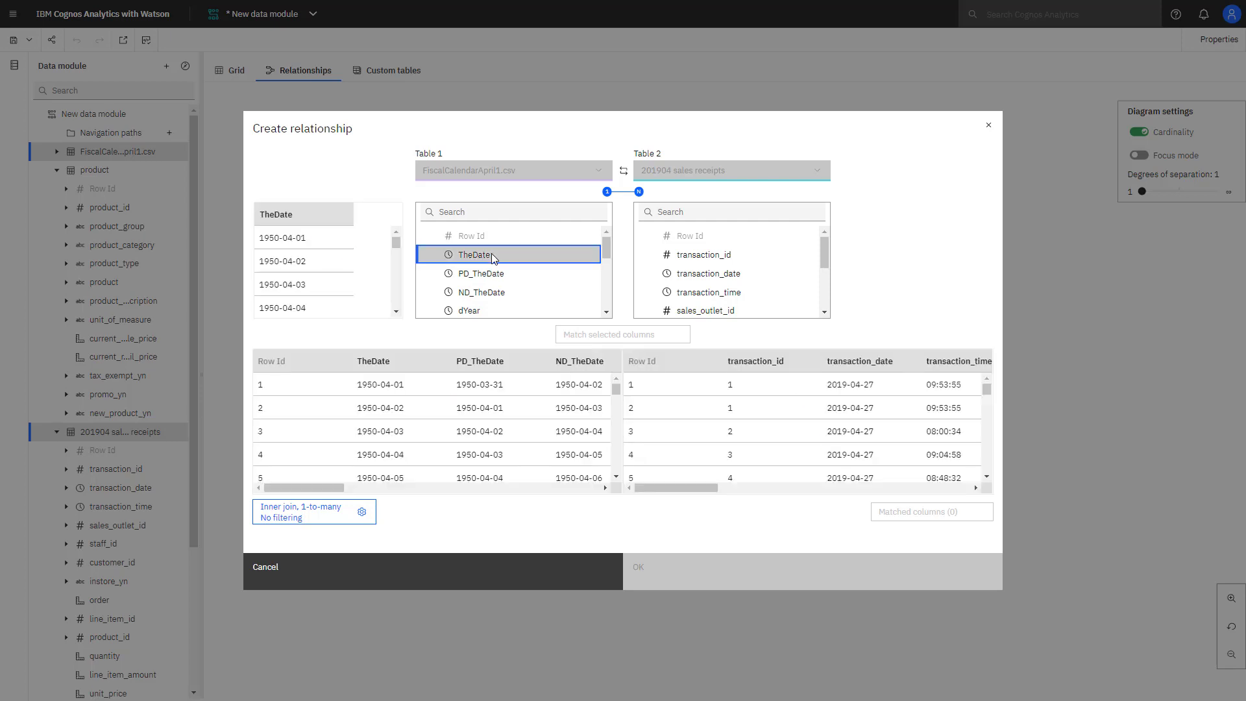
click(719, 276)
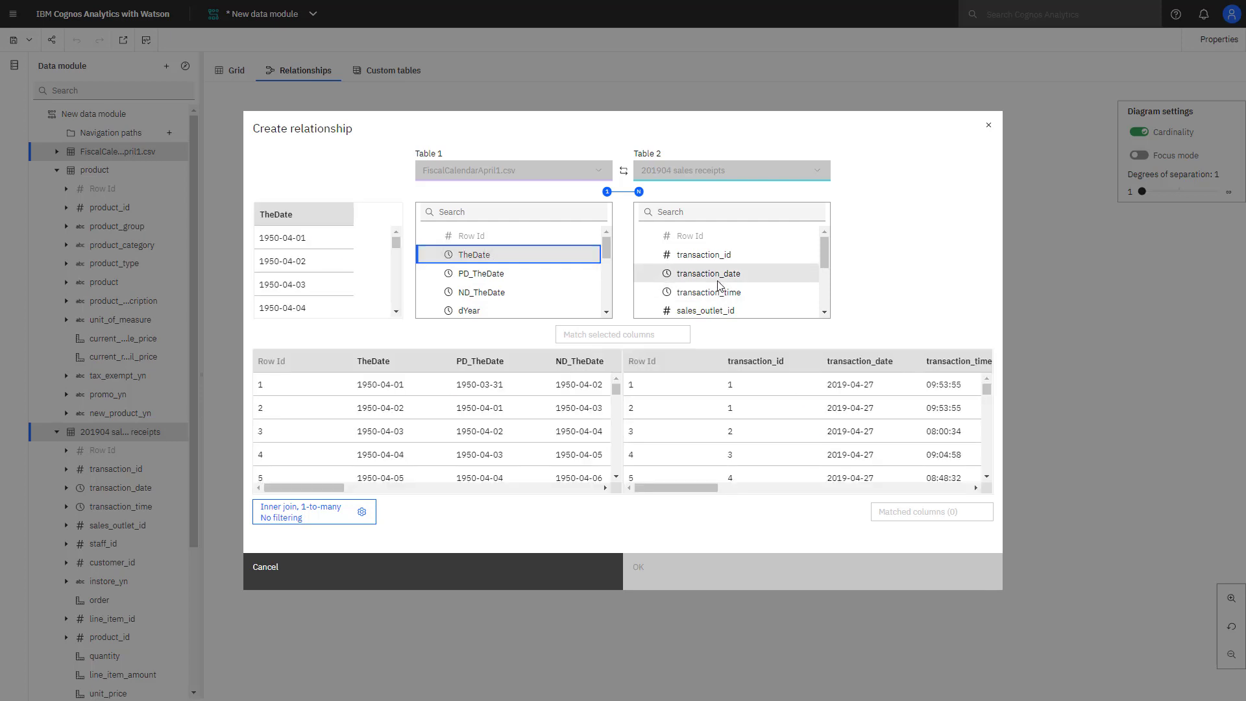
click(607, 333)
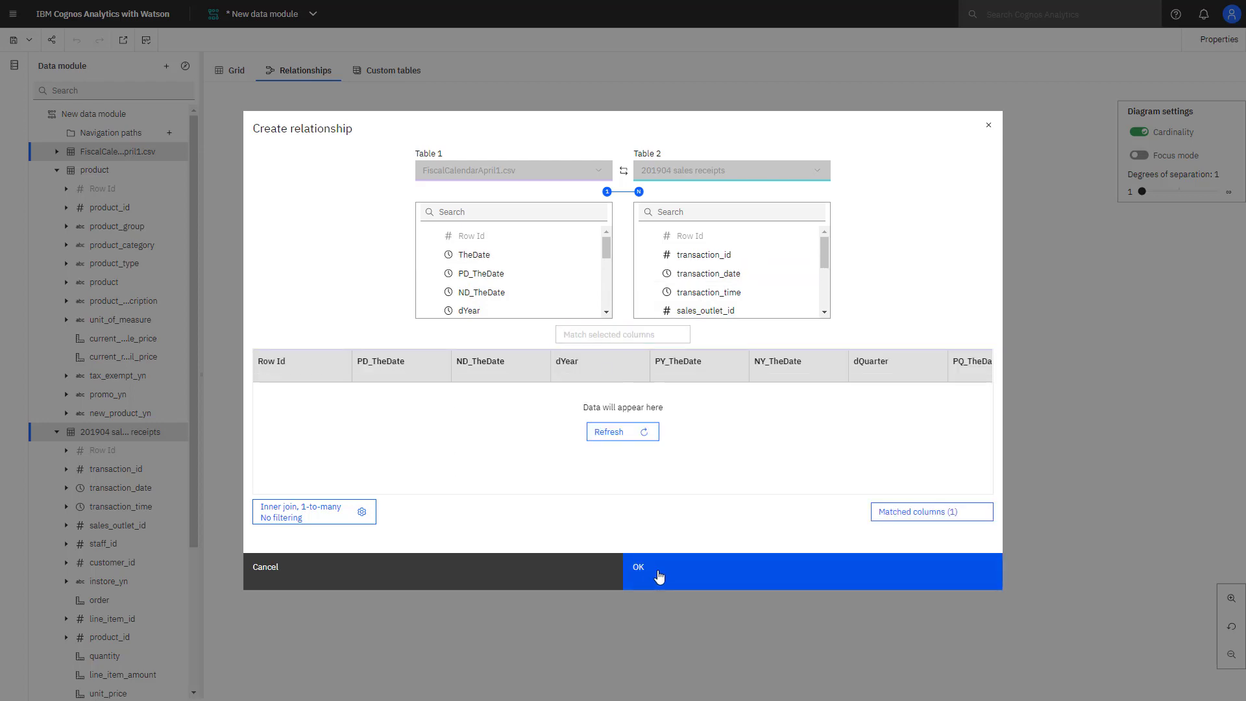
click(658, 576)
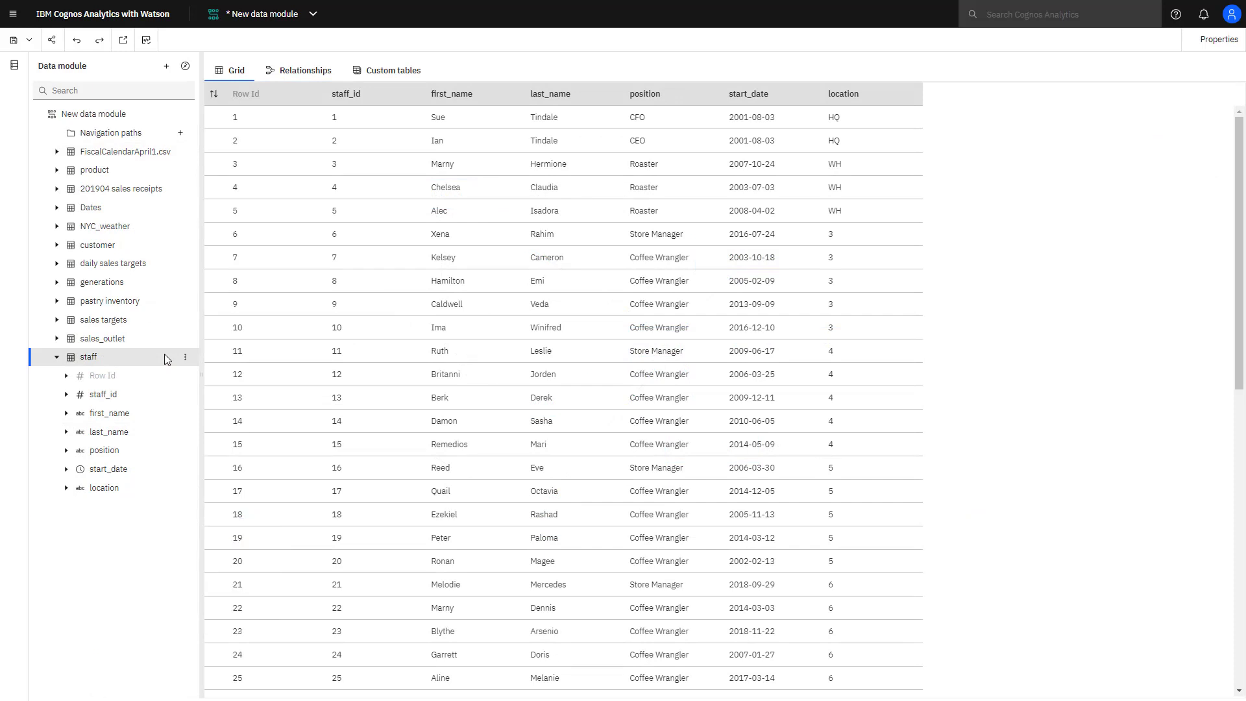
Rename the staff column first_name to 'First name'.
click(162, 412)
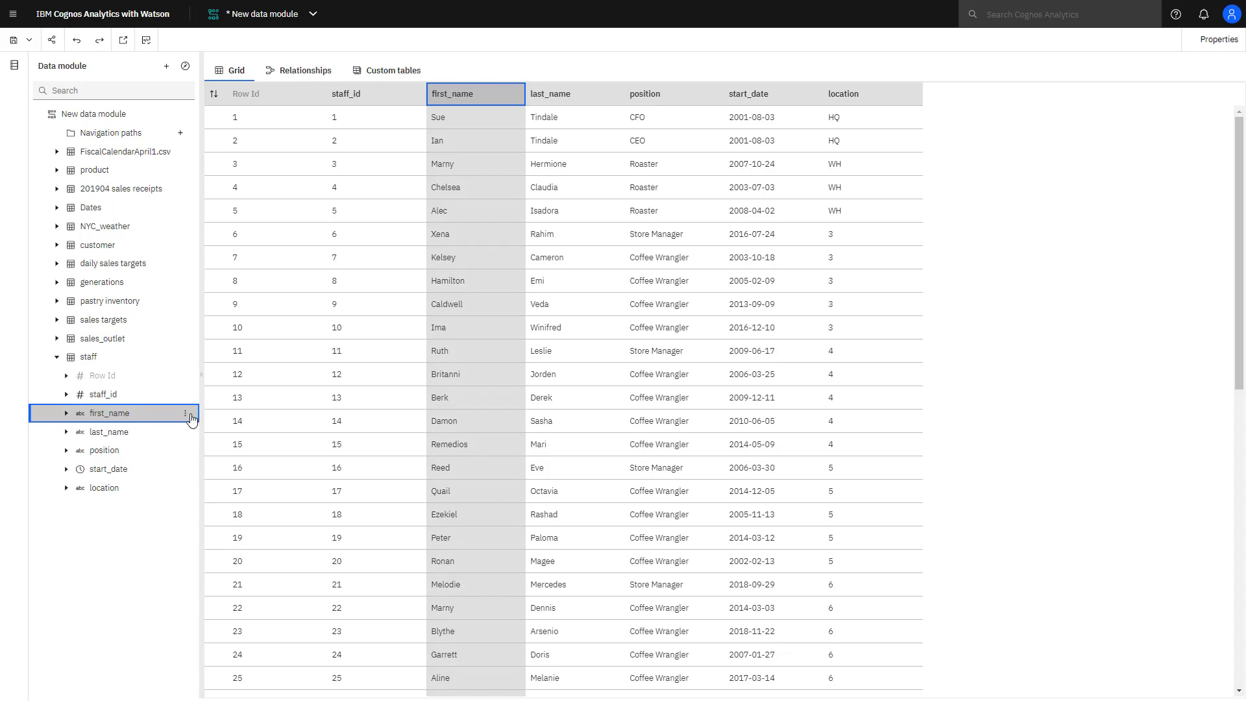
click(185, 413)
click(209, 620)
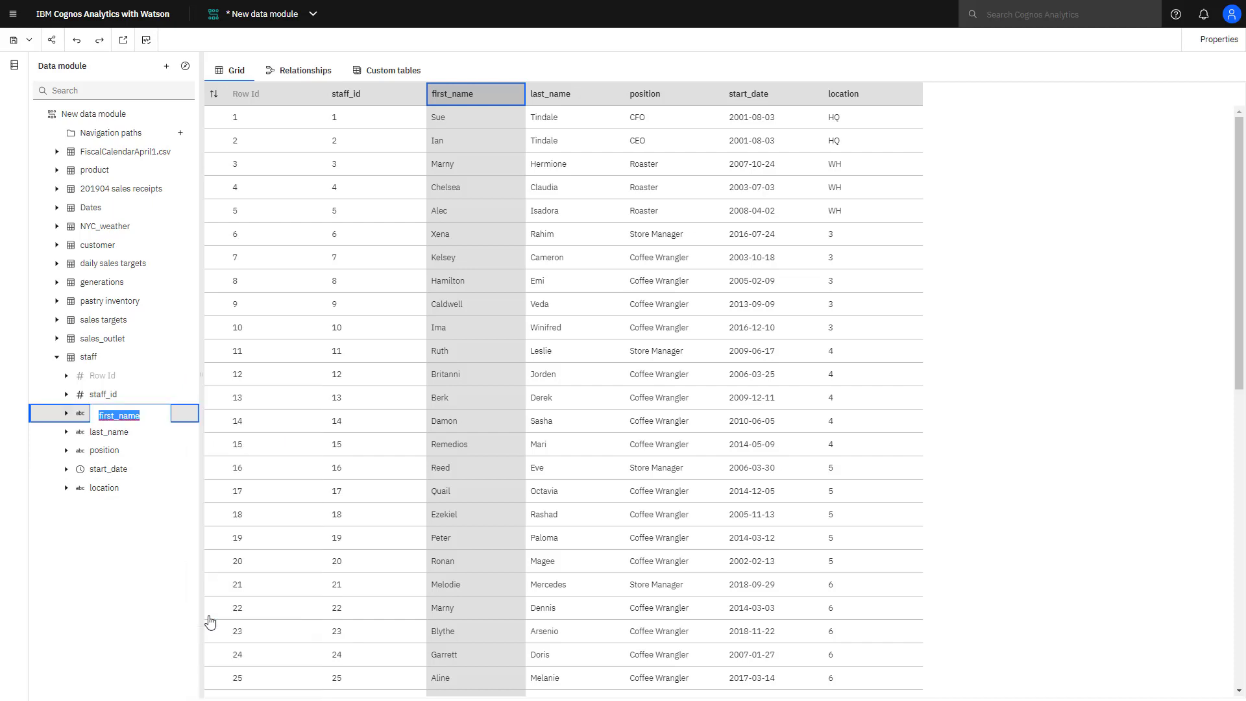
text(First name)
key(Return)
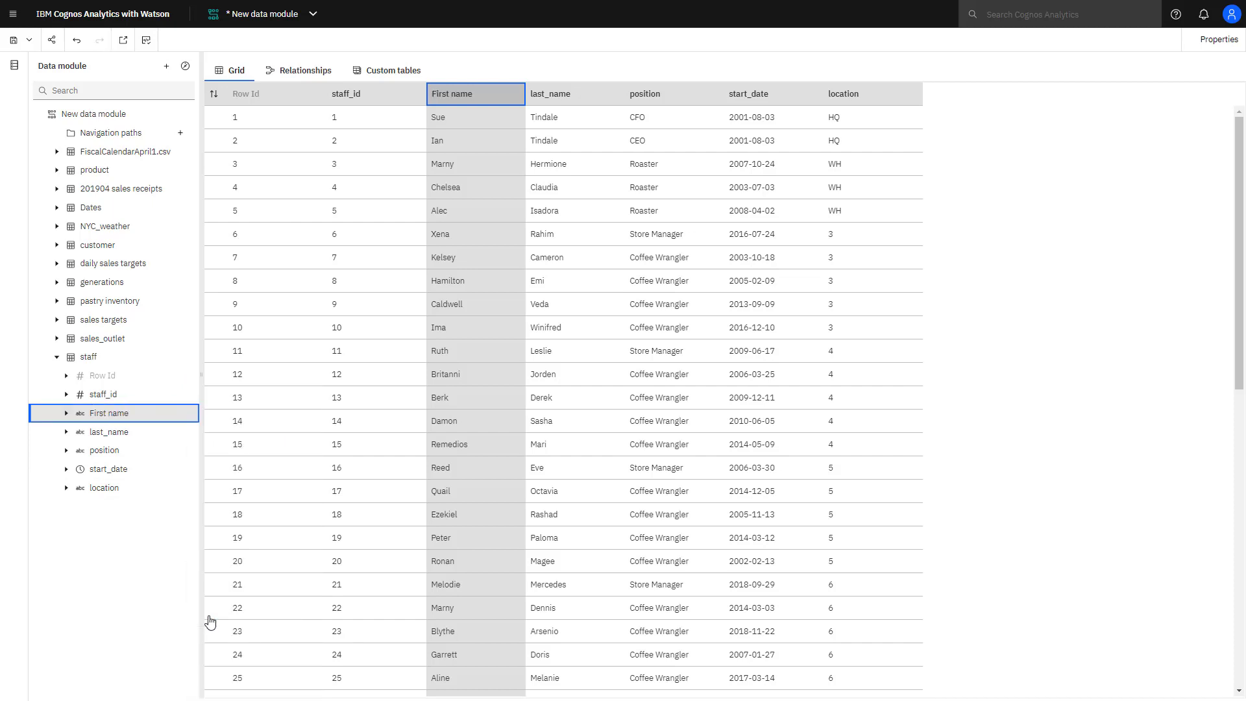
click(168, 468)
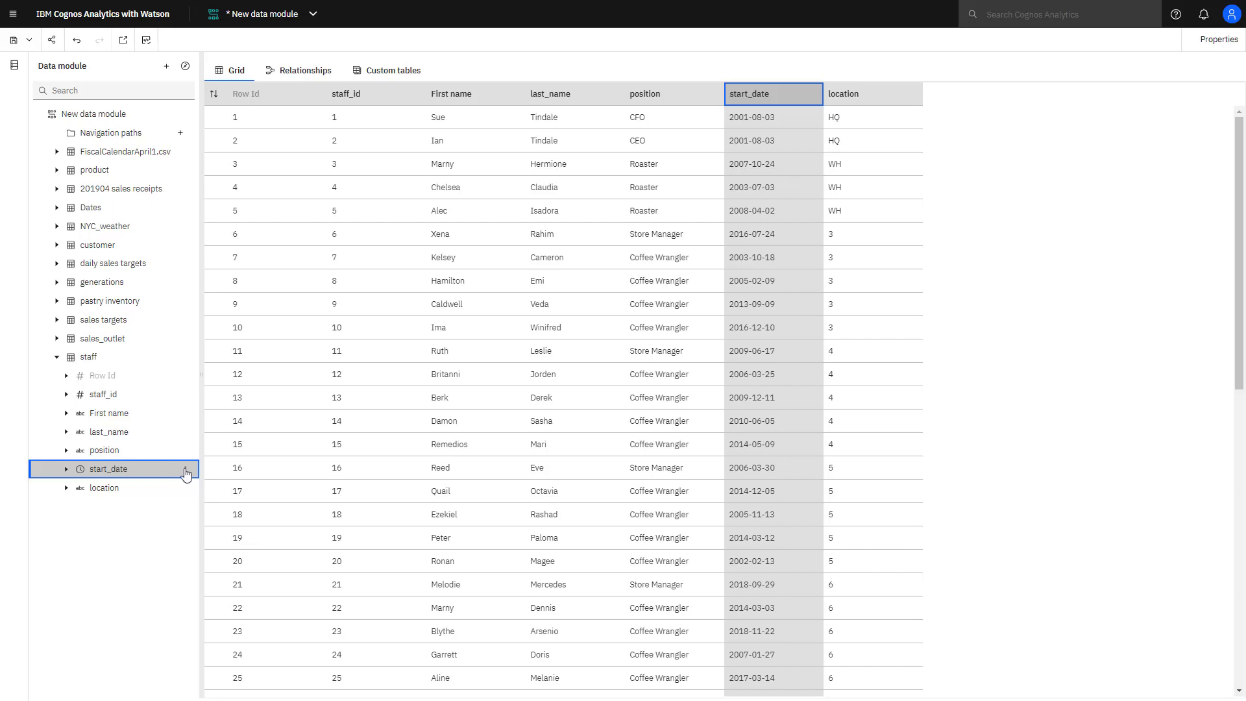
Split the year out of start_date into a new column named 'Hire Year'.
click(185, 469)
click(219, 500)
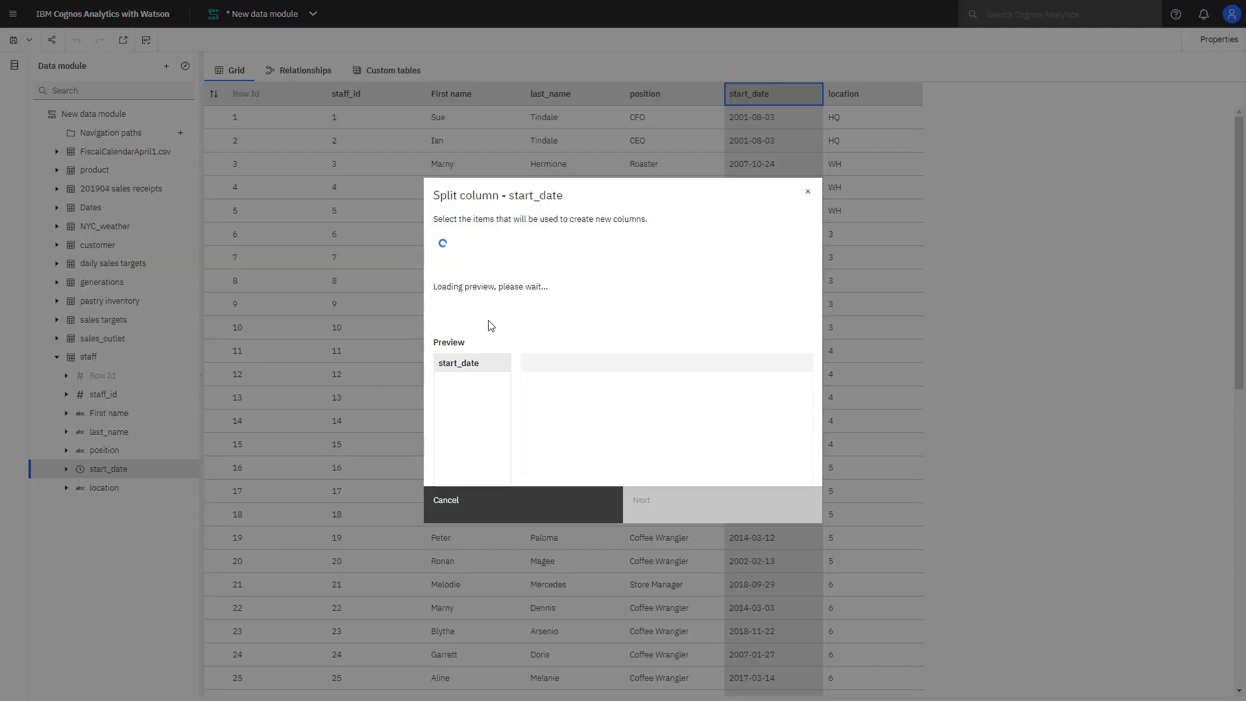
click(470, 276)
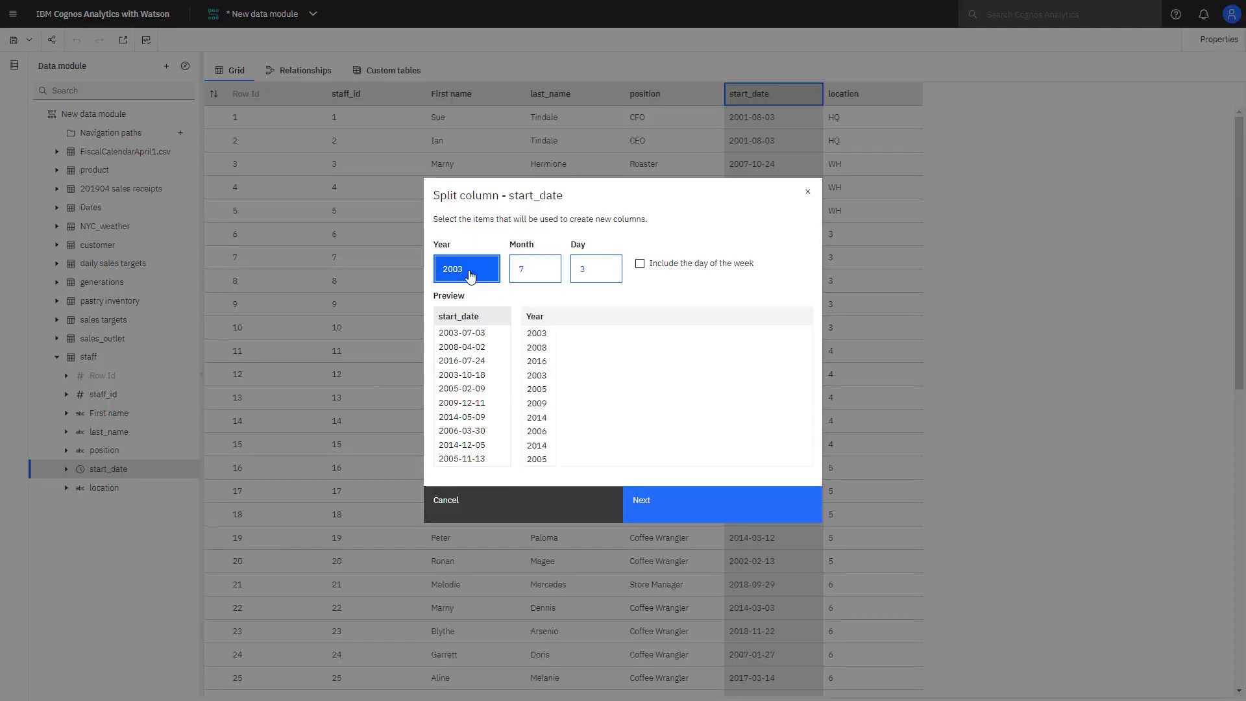
click(643, 508)
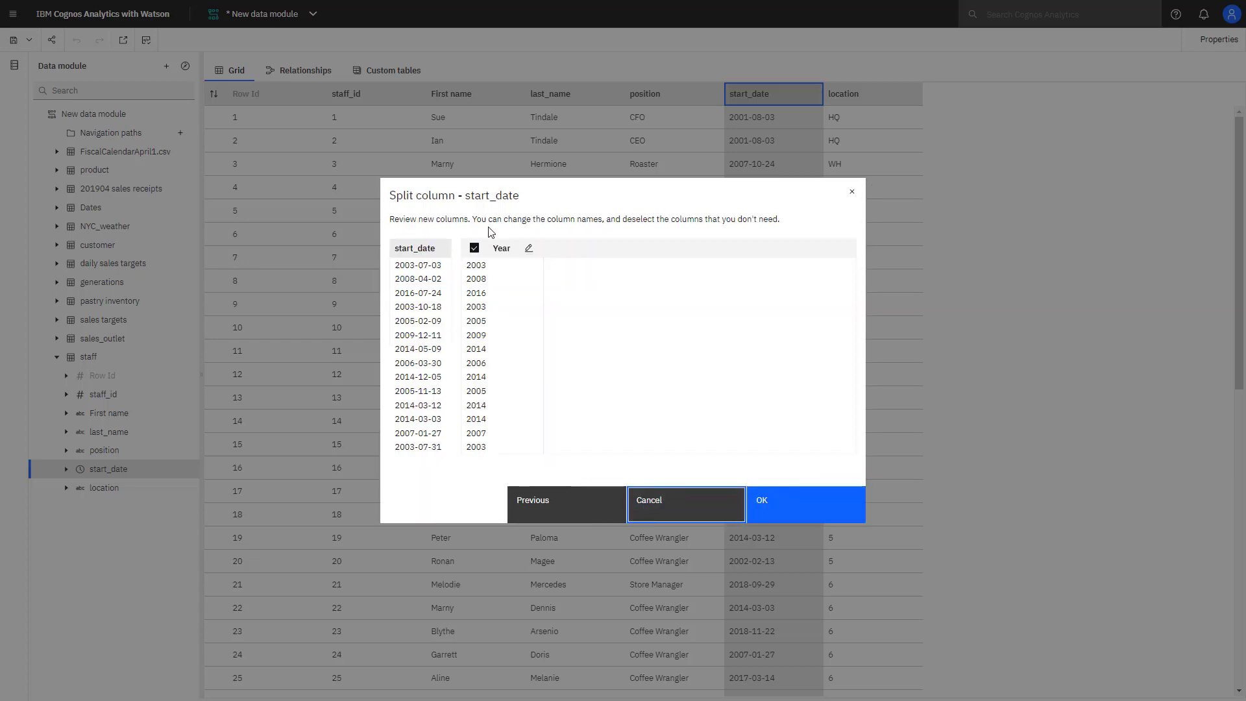
click(529, 247)
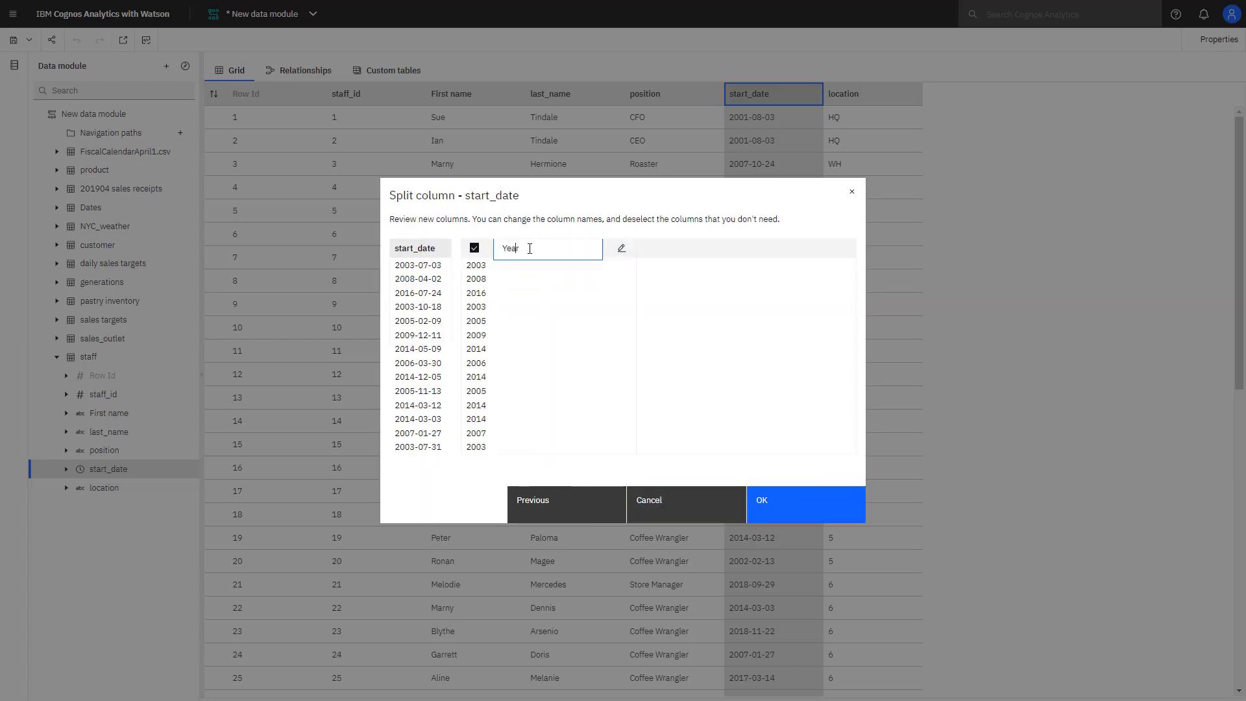
text(Hire)
click(778, 512)
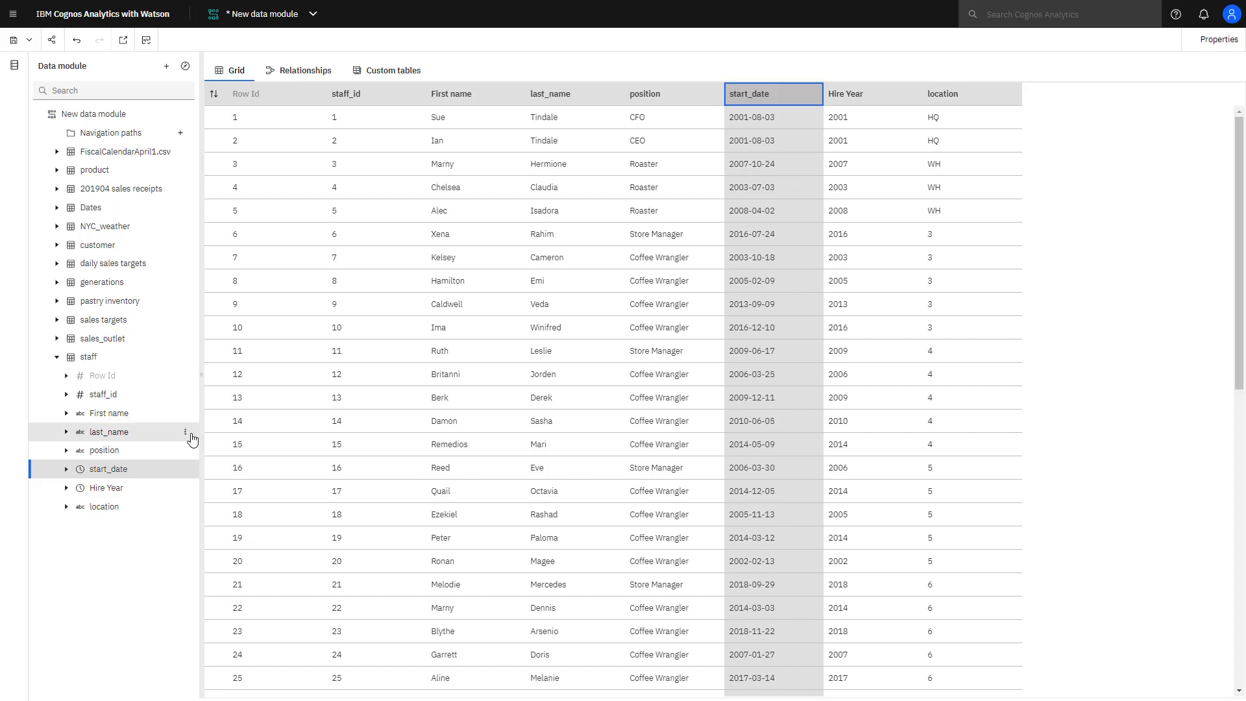
Clean last_name by converting its case to UPPERCASE.
click(191, 434)
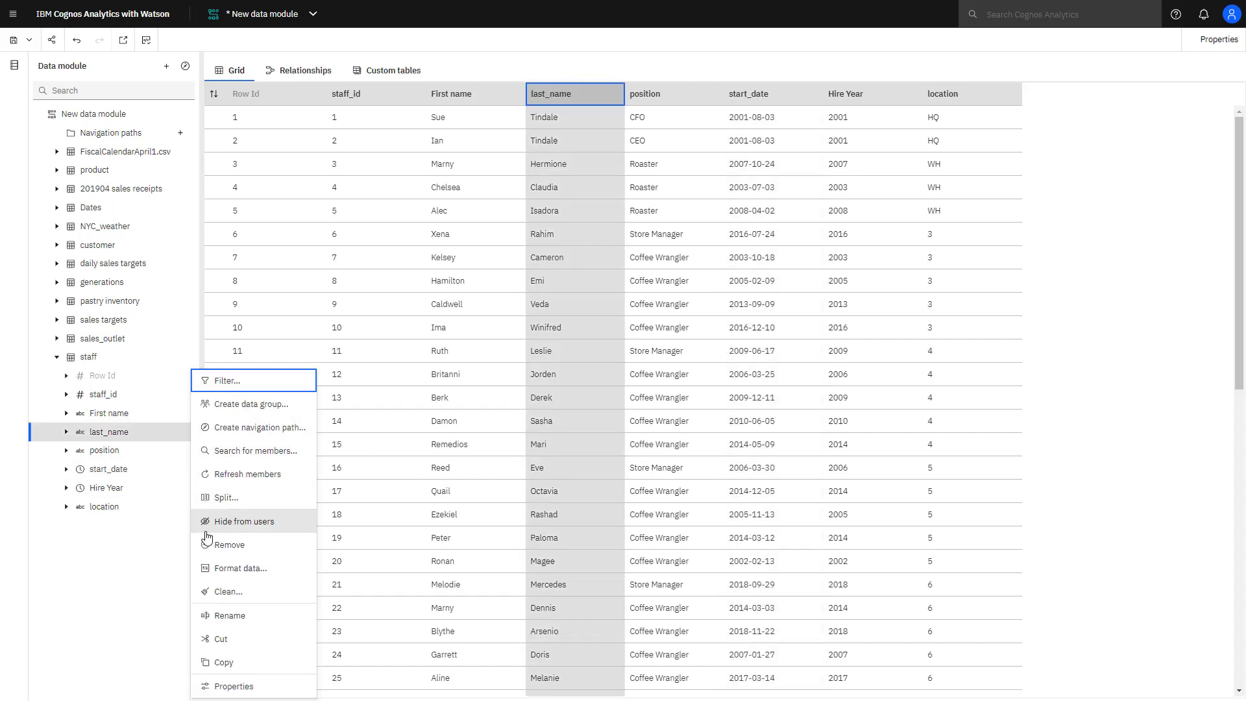
click(220, 591)
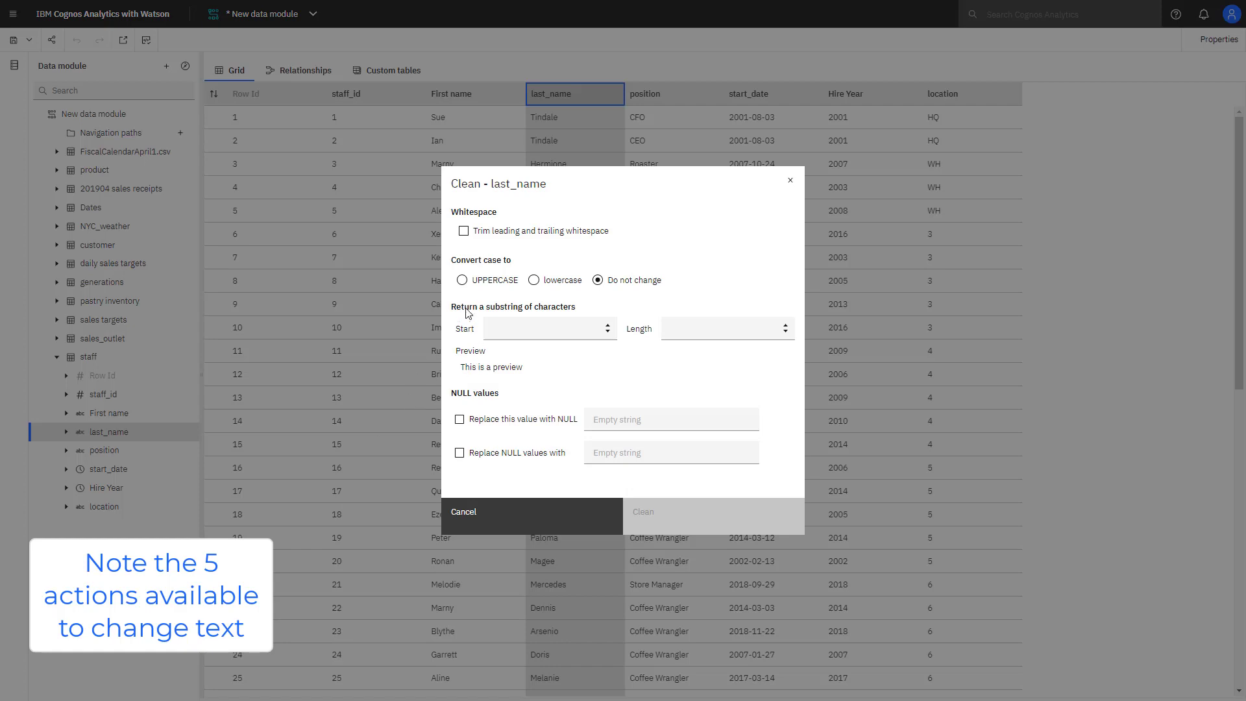
click(461, 280)
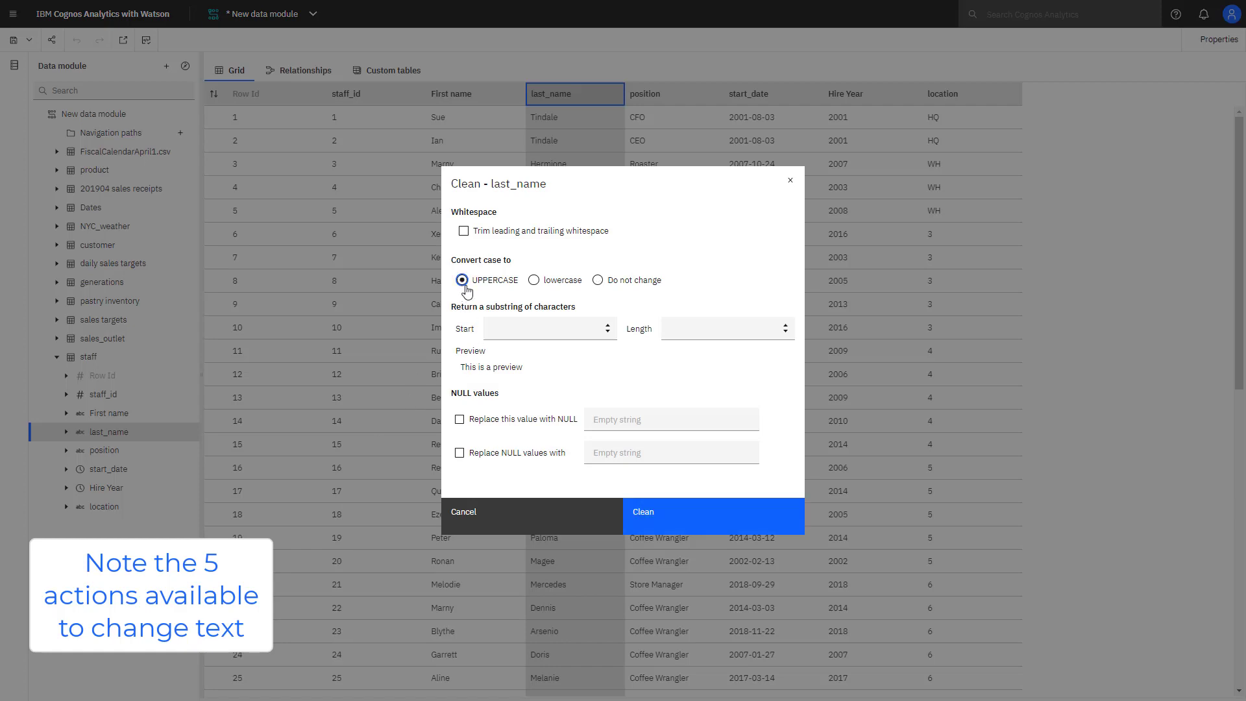
click(658, 512)
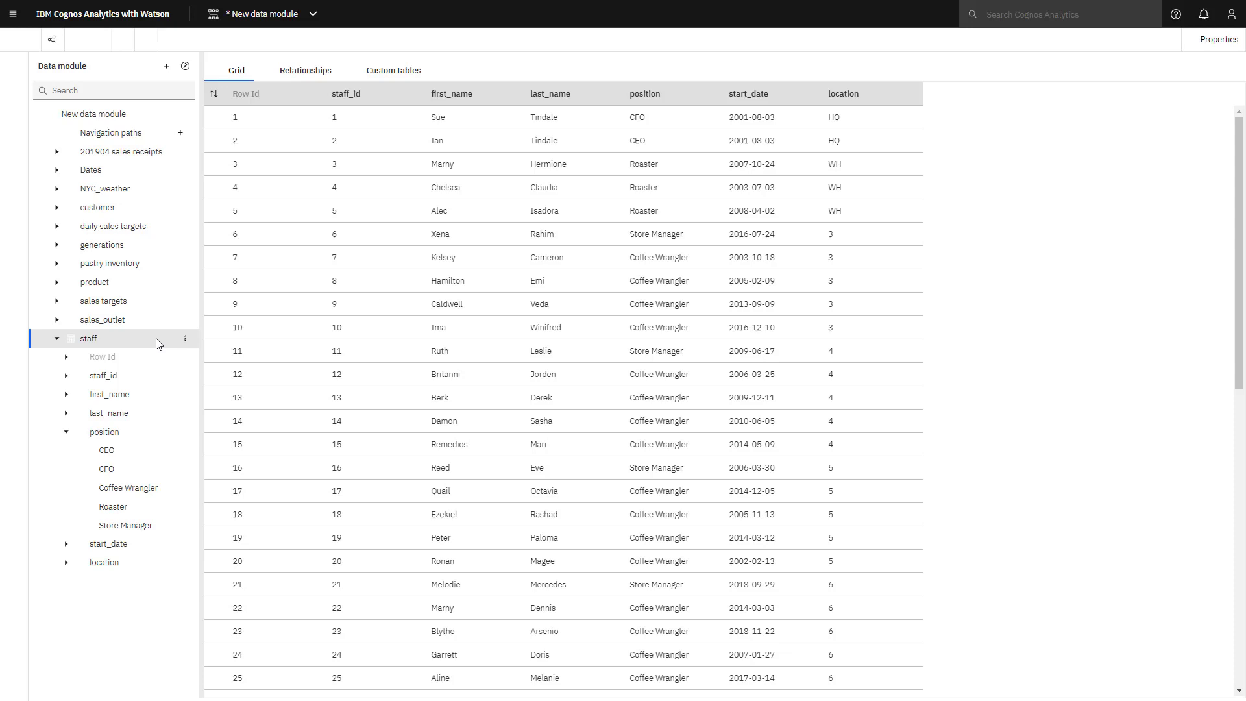
Start a data group on position with an Executive group holding CEO and CFO.
click(193, 433)
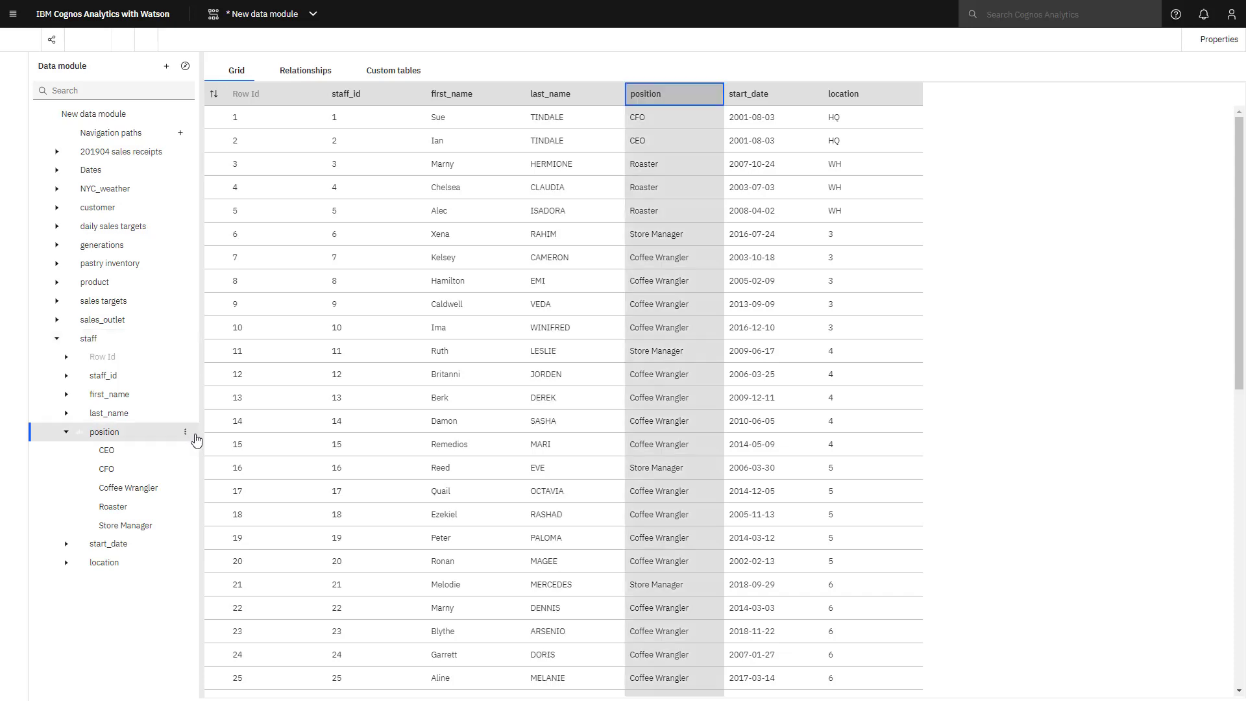
click(185, 432)
click(222, 399)
click(592, 249)
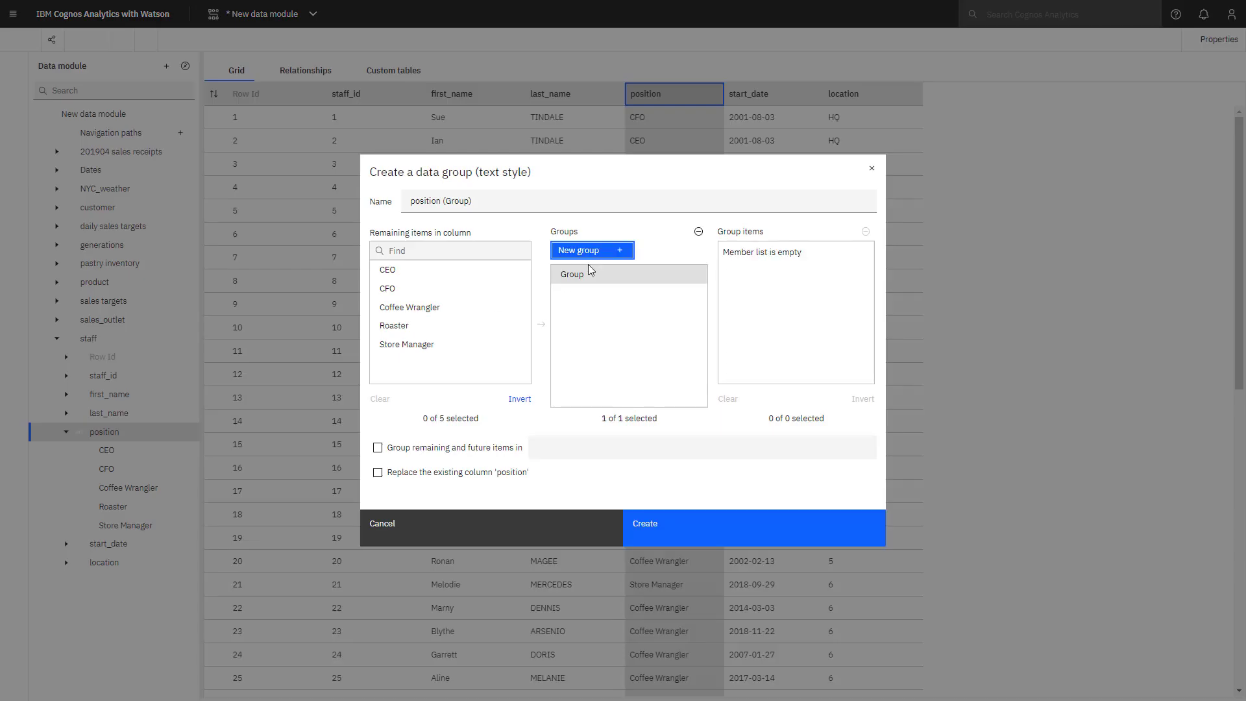
double_click(584, 272)
text(Executive)
click(389, 270)
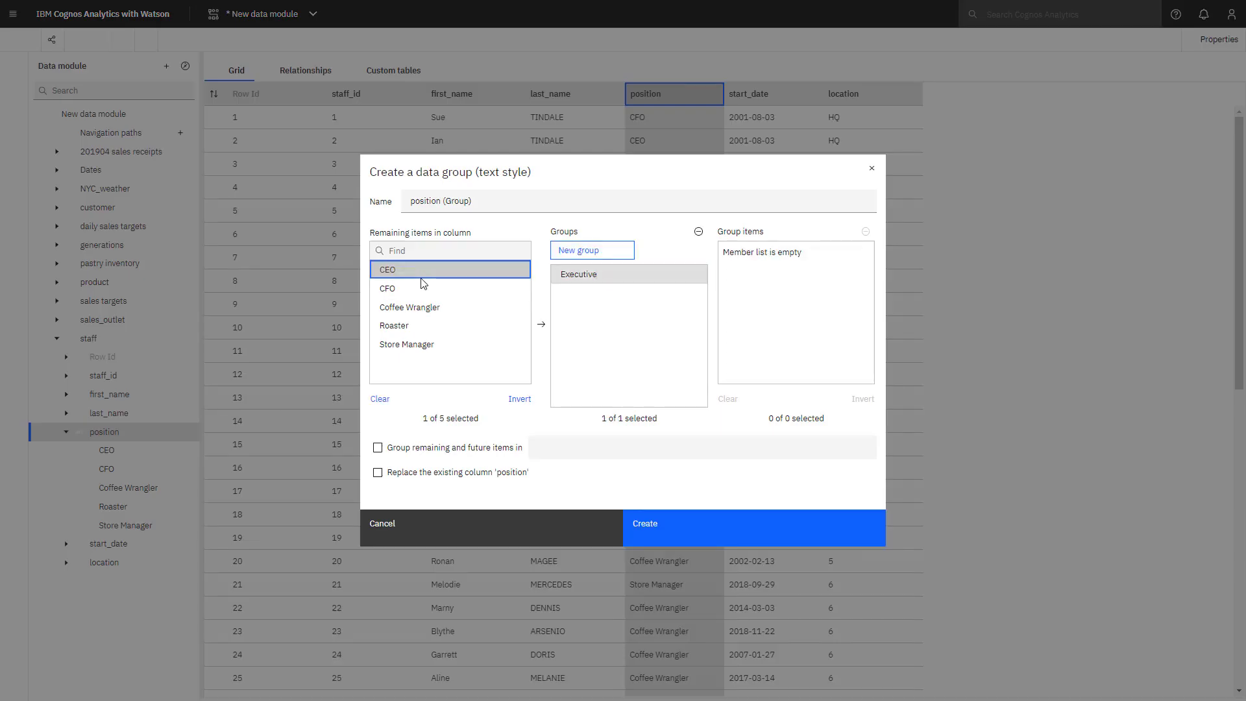
click(389, 288)
click(540, 324)
Add groups Manager (Store Manager) and Staff (Coffee Wrangler, Roaster), then create the grouped column.
click(592, 250)
double_click(575, 291)
text(Manager)
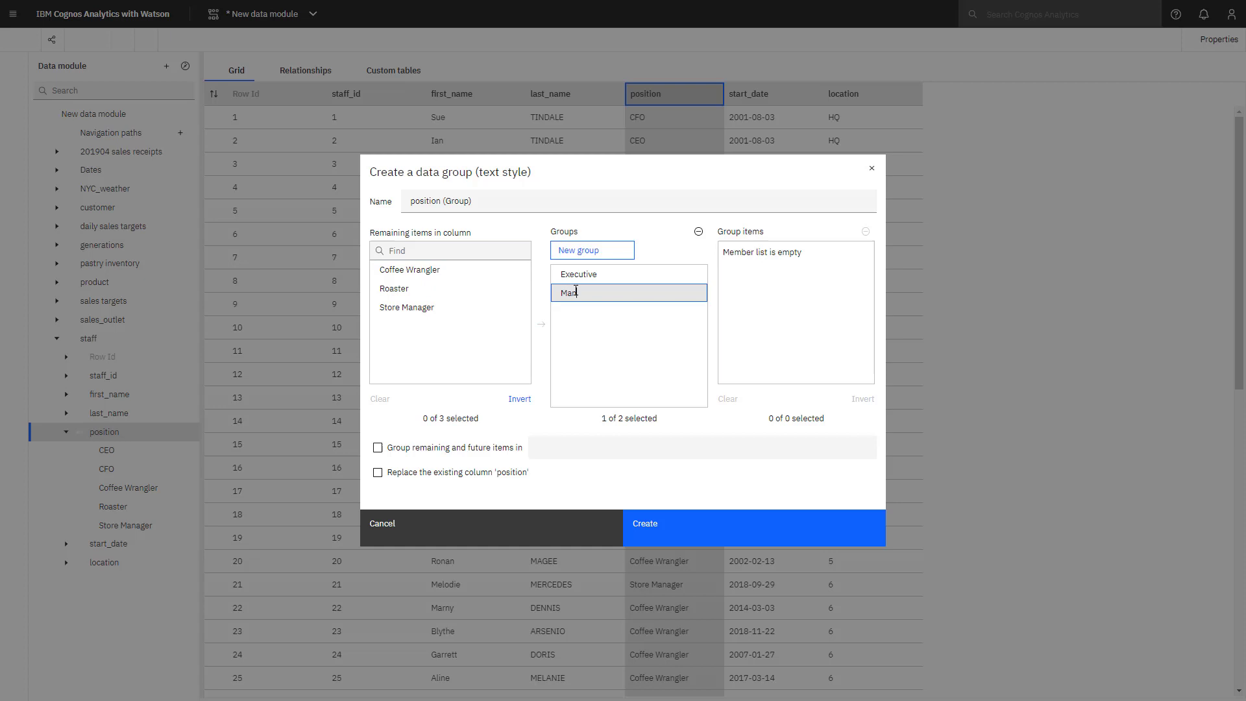
click(513, 308)
click(541, 324)
click(579, 251)
double_click(574, 293)
text(Staff)
click(439, 270)
click(422, 288)
click(541, 326)
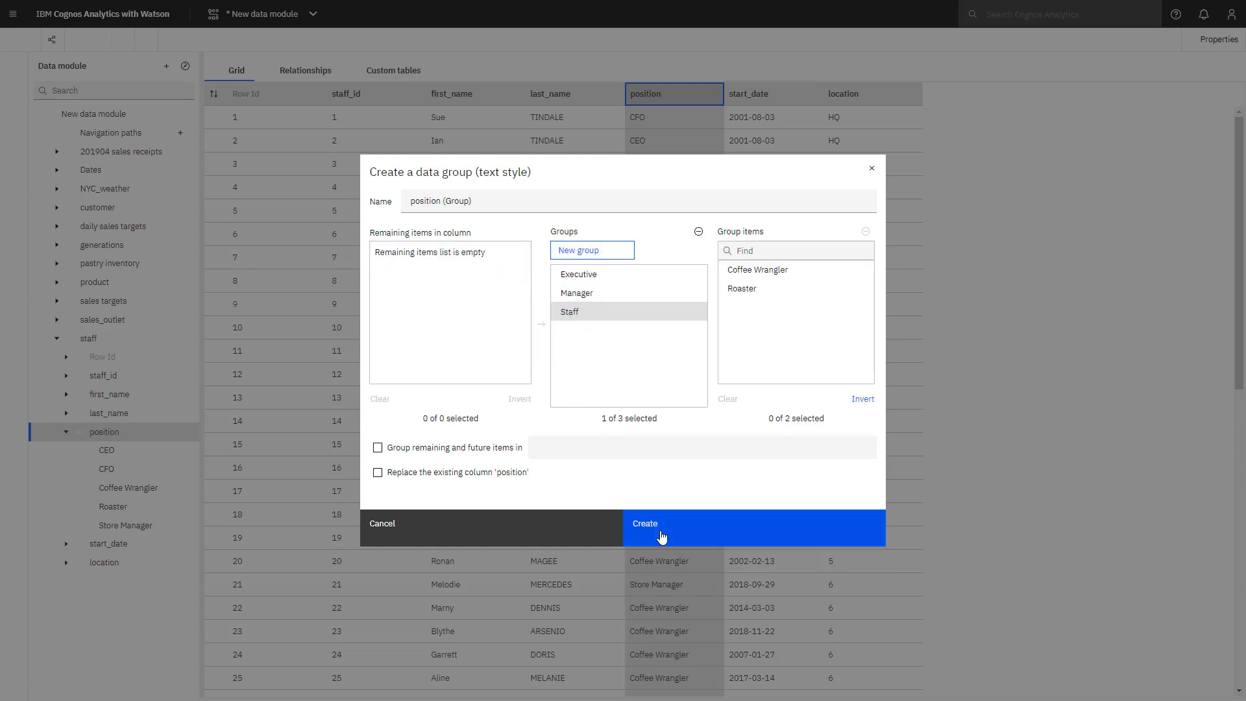
click(660, 529)
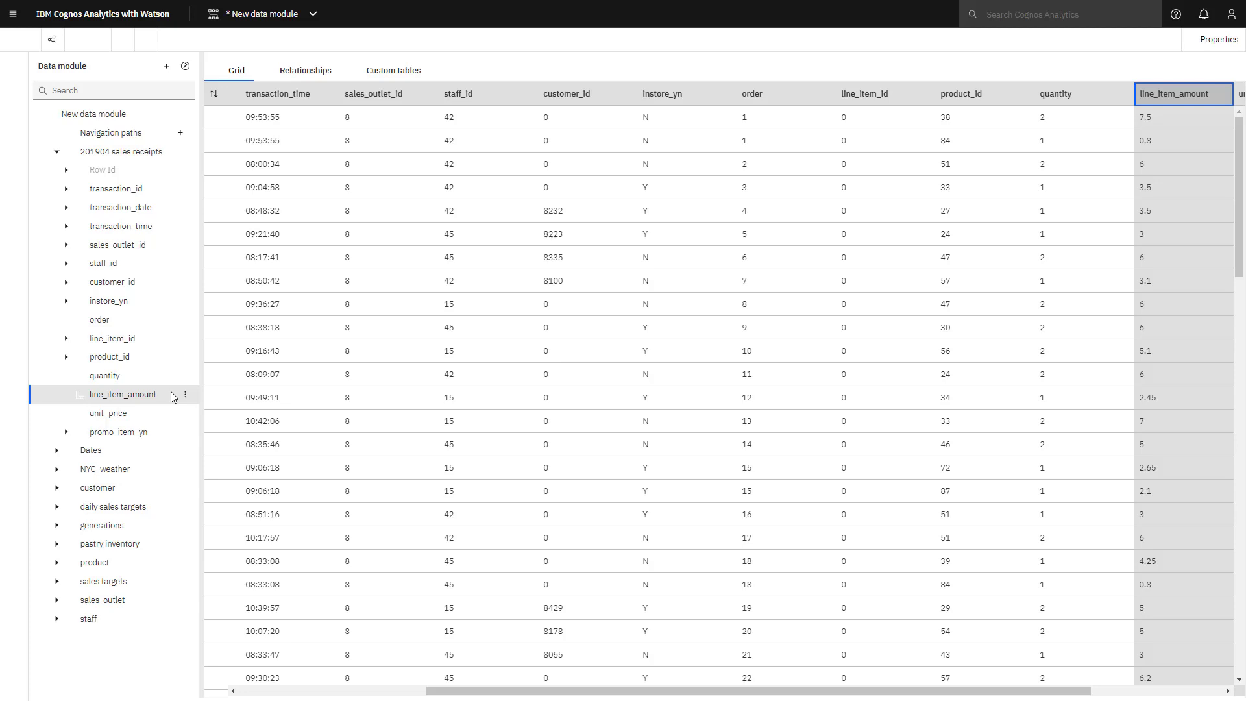
Give line_item_amount the Currency format type with symbol $ and 2 decimal places.
click(186, 395)
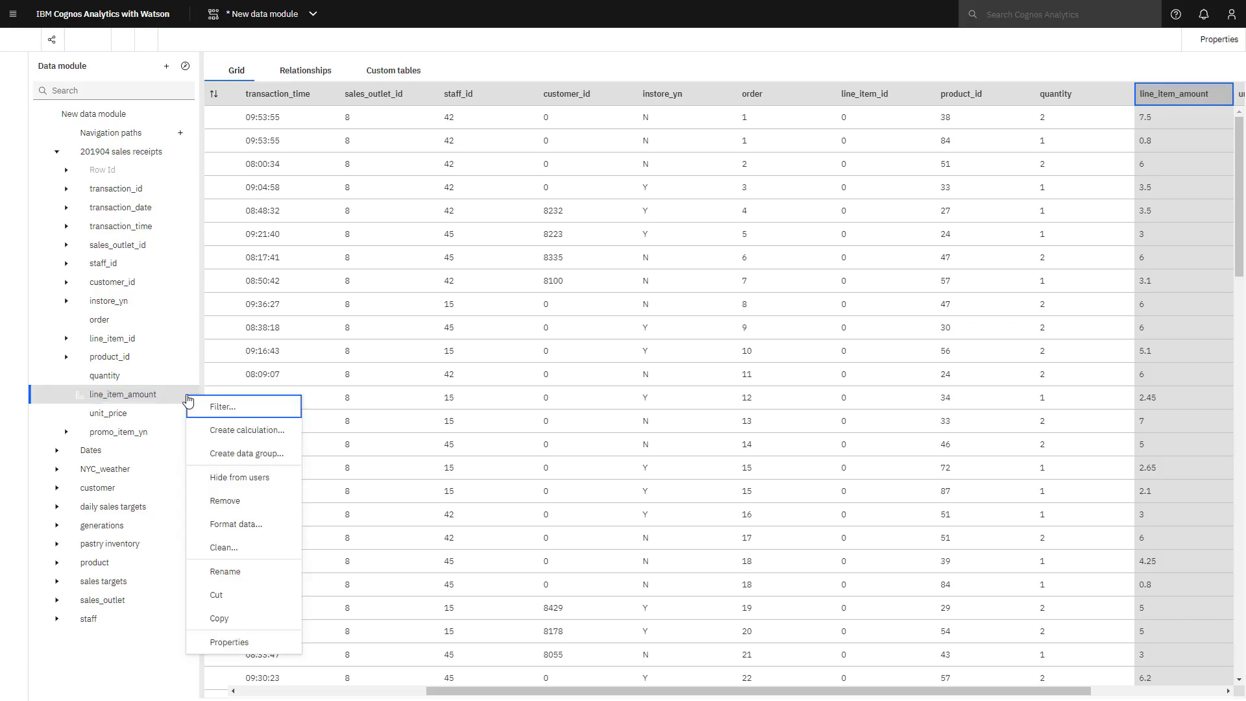
click(219, 526)
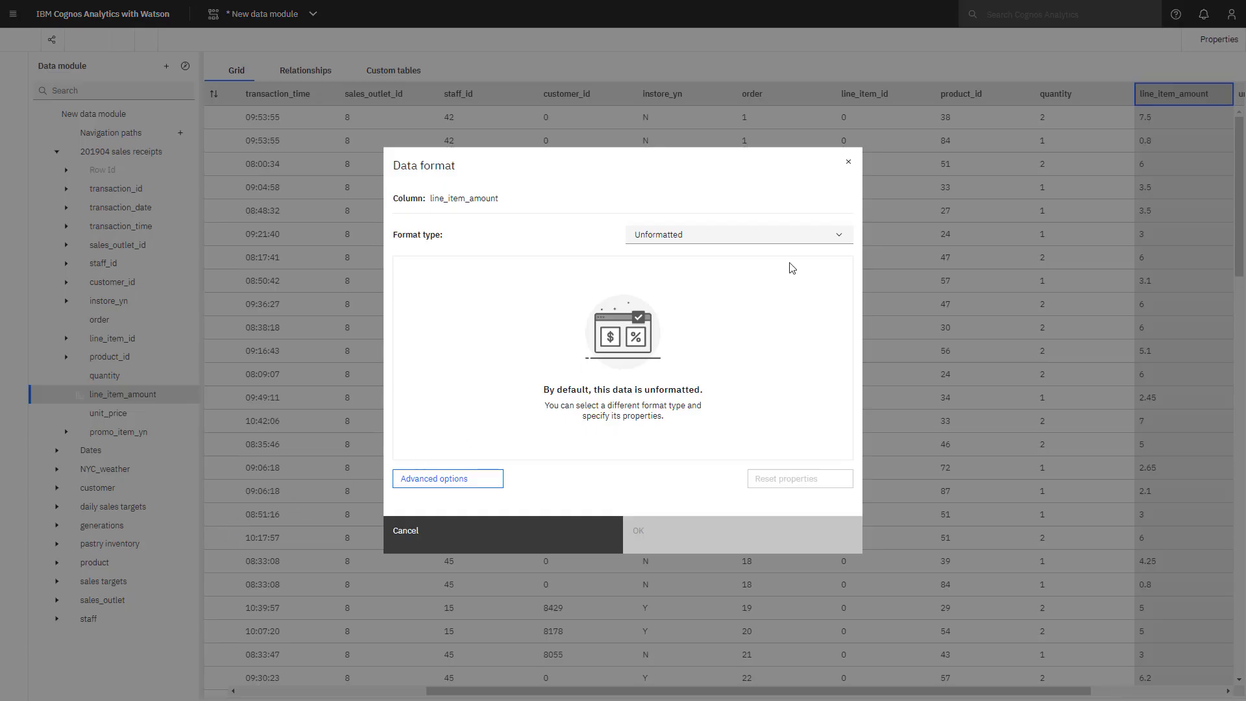
click(839, 237)
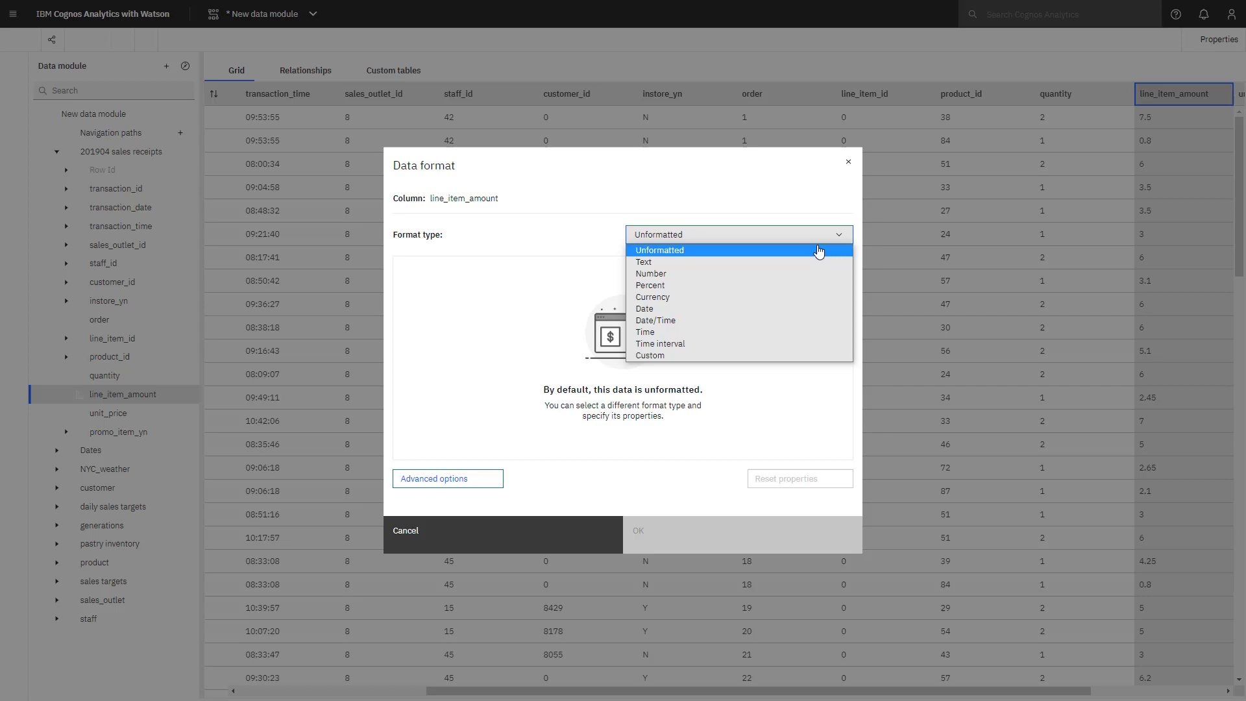
click(711, 296)
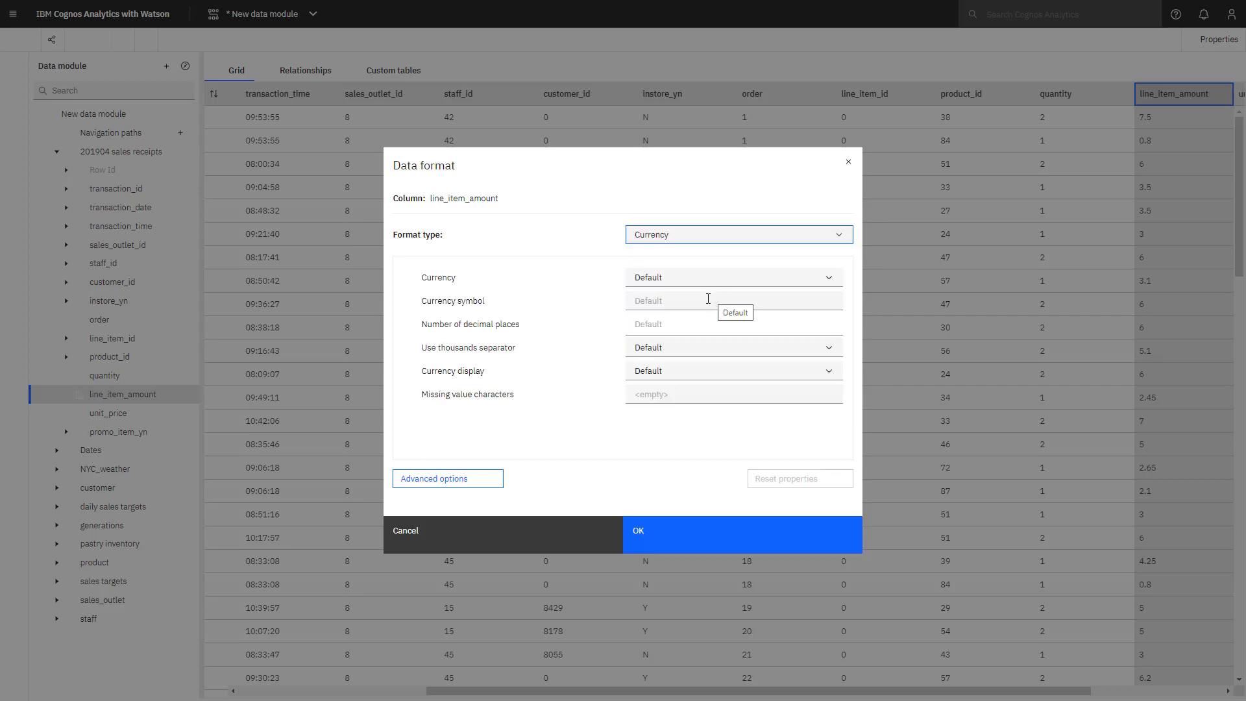
click(708, 298)
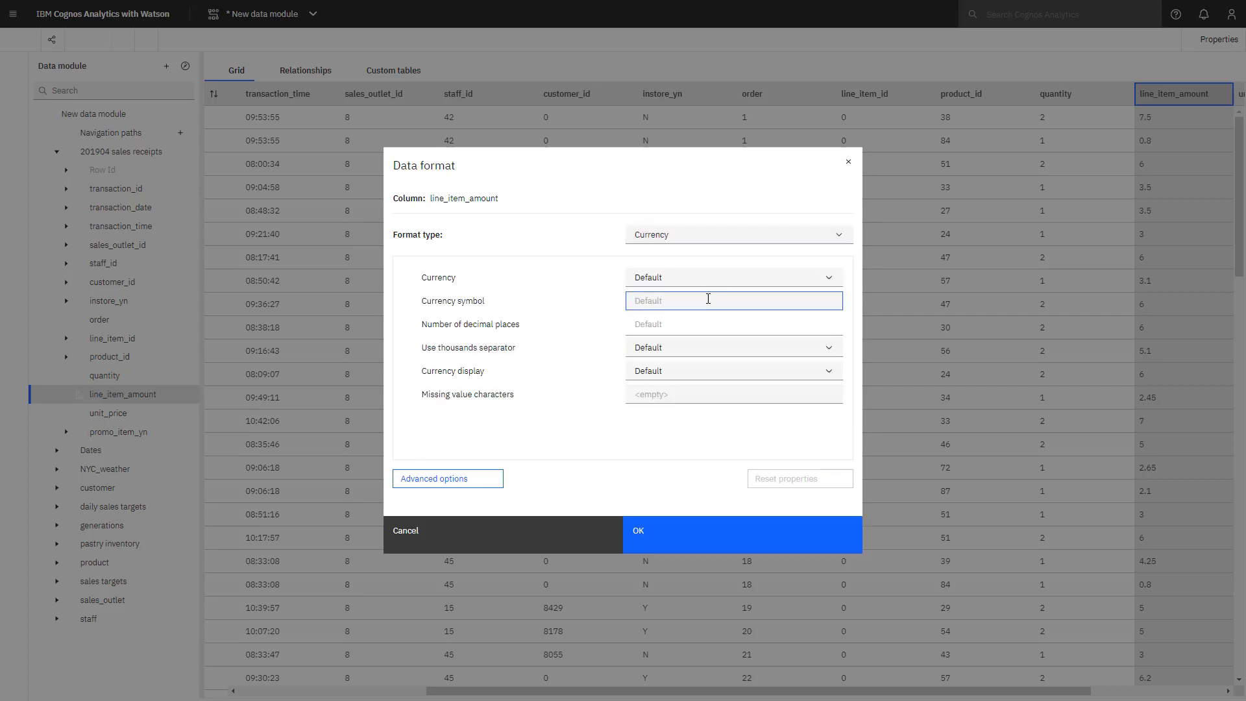
text($)
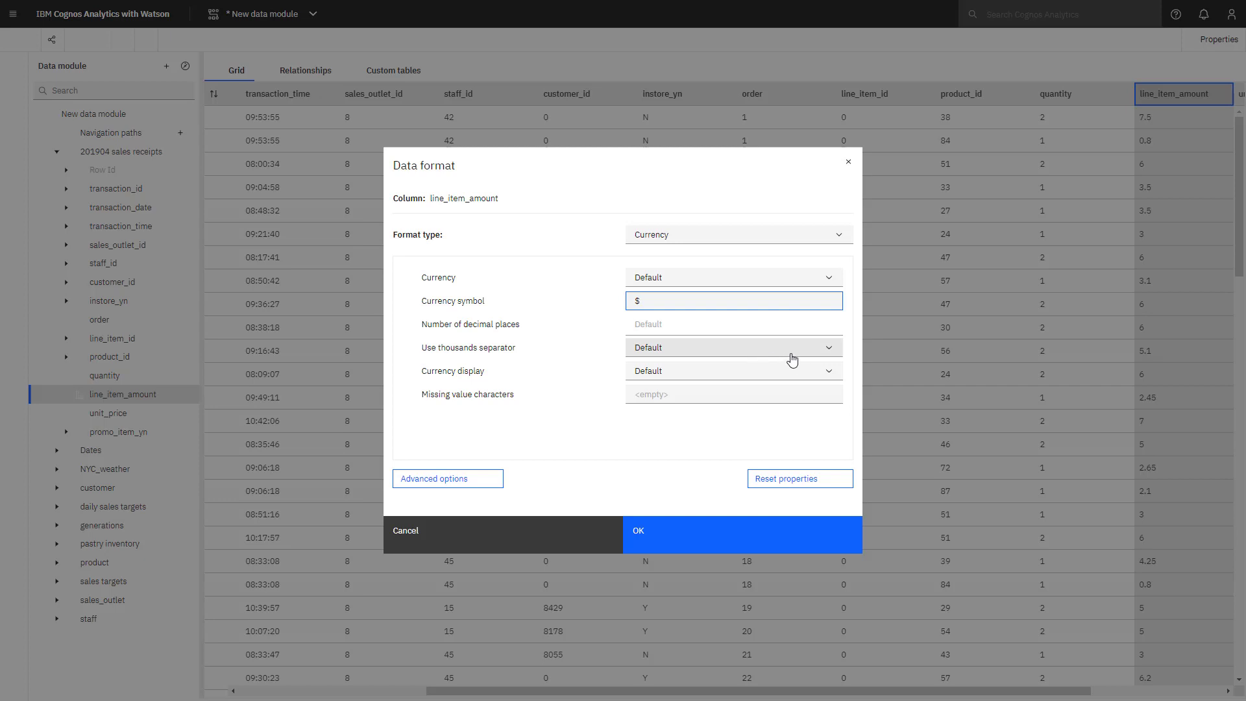
click(829, 321)
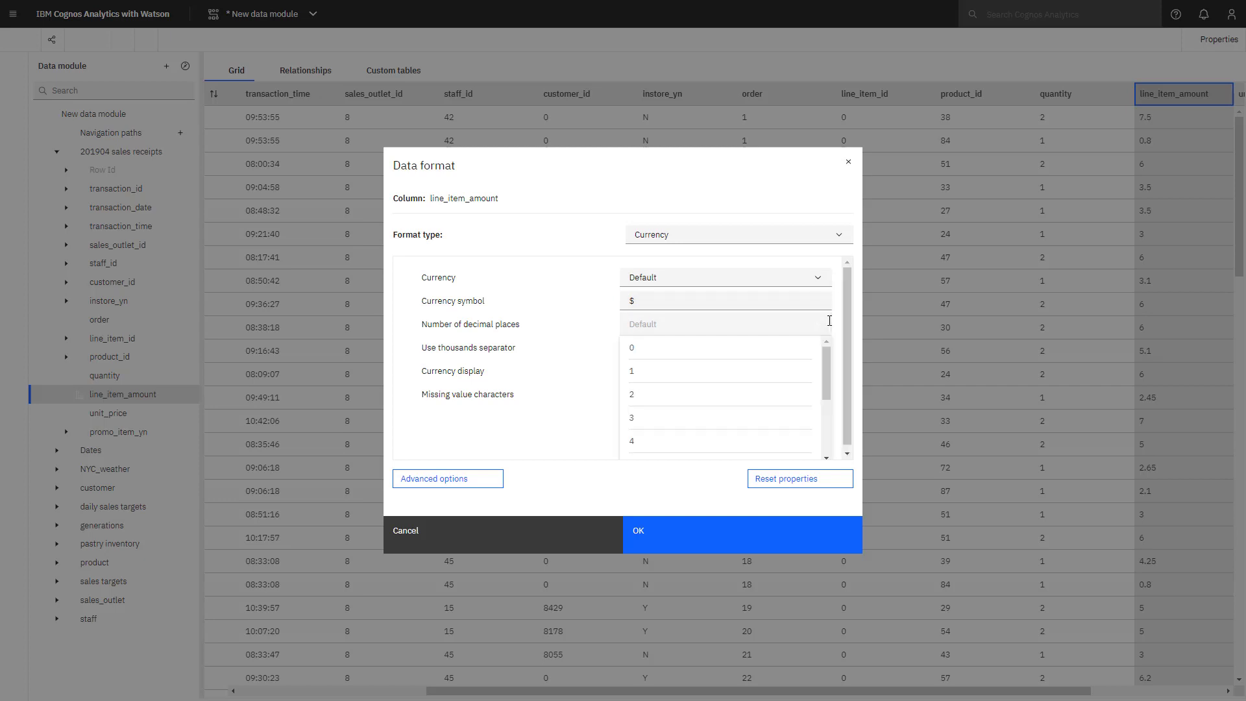
click(666, 395)
click(633, 541)
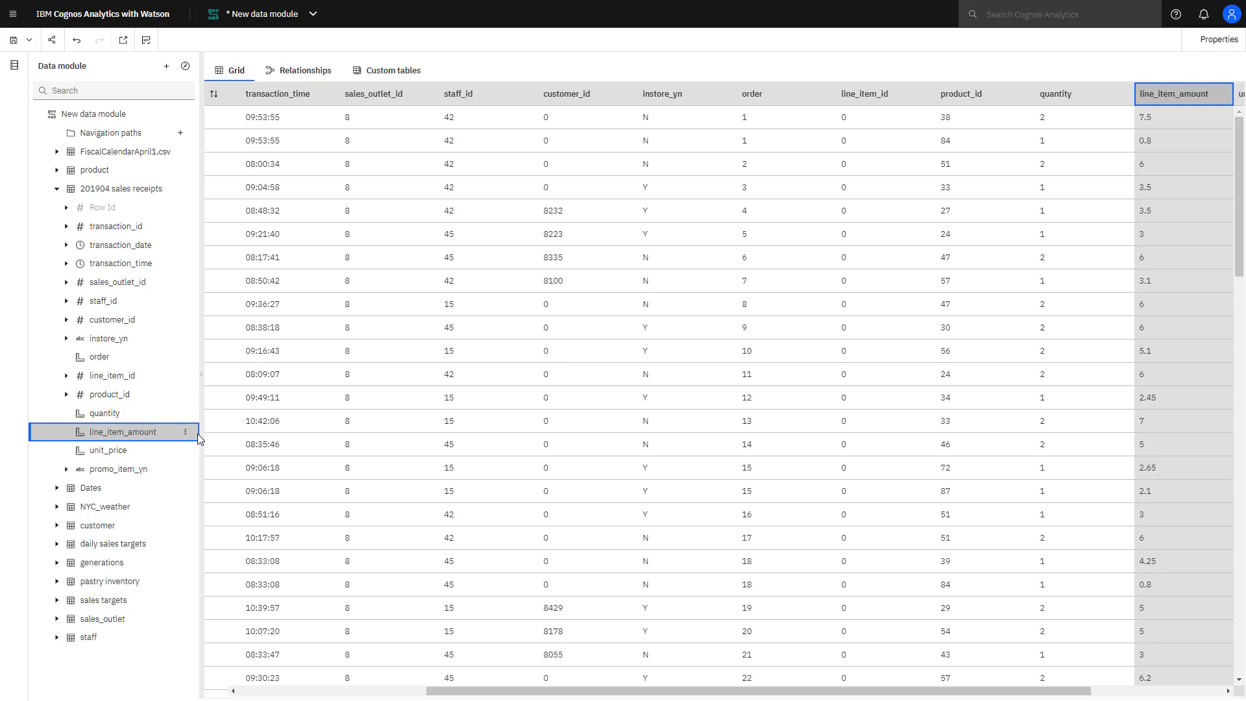
Create a calculation multiplying quantity by unit_price in the sales receipts.
click(113, 415)
ctrl+click(153, 450)
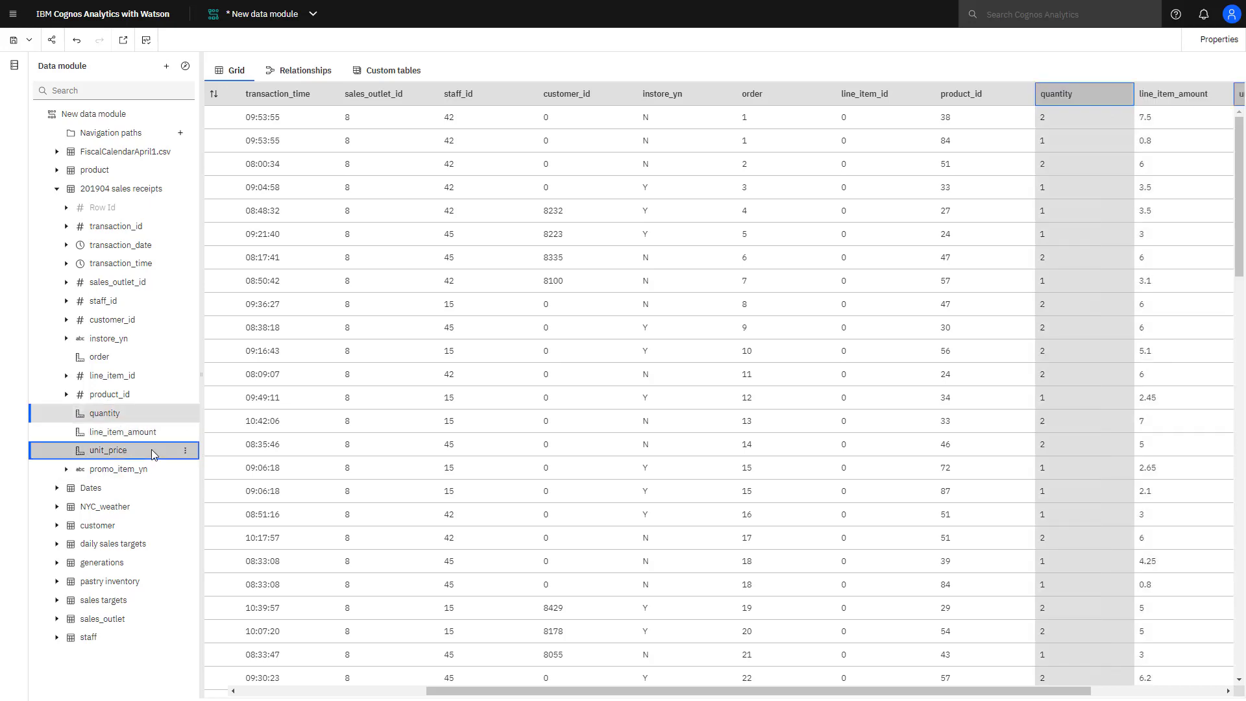
click(188, 452)
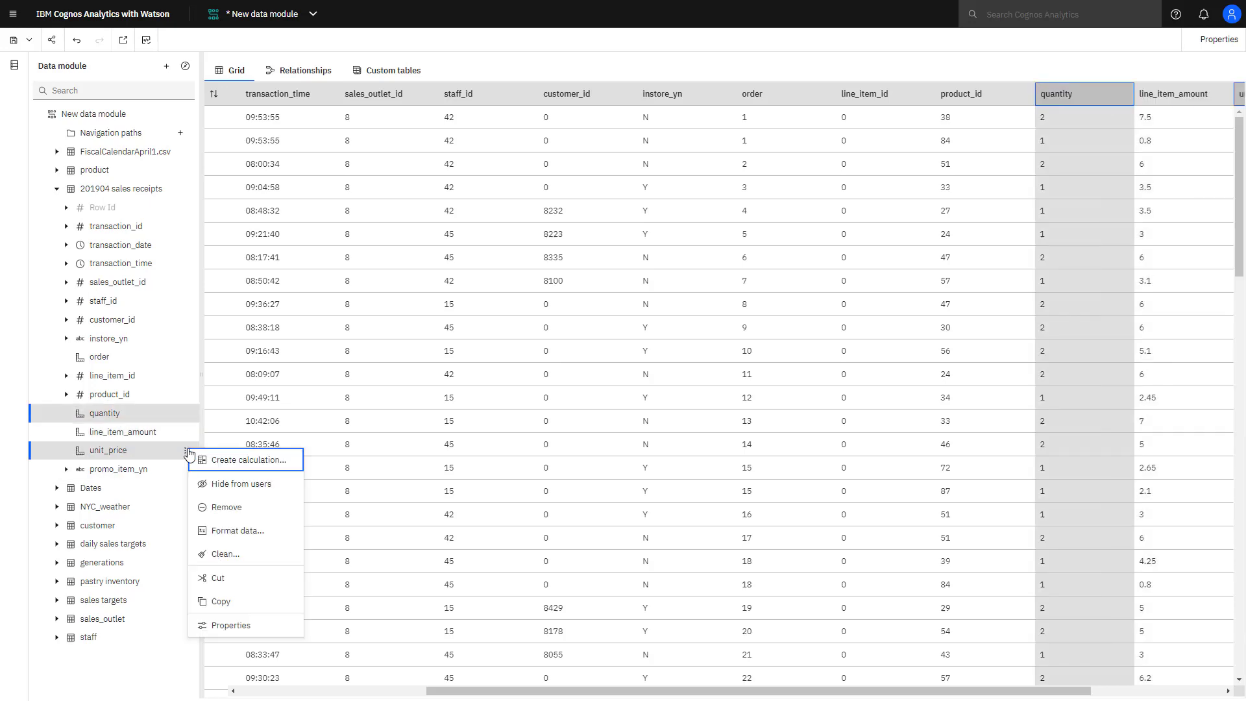
click(228, 458)
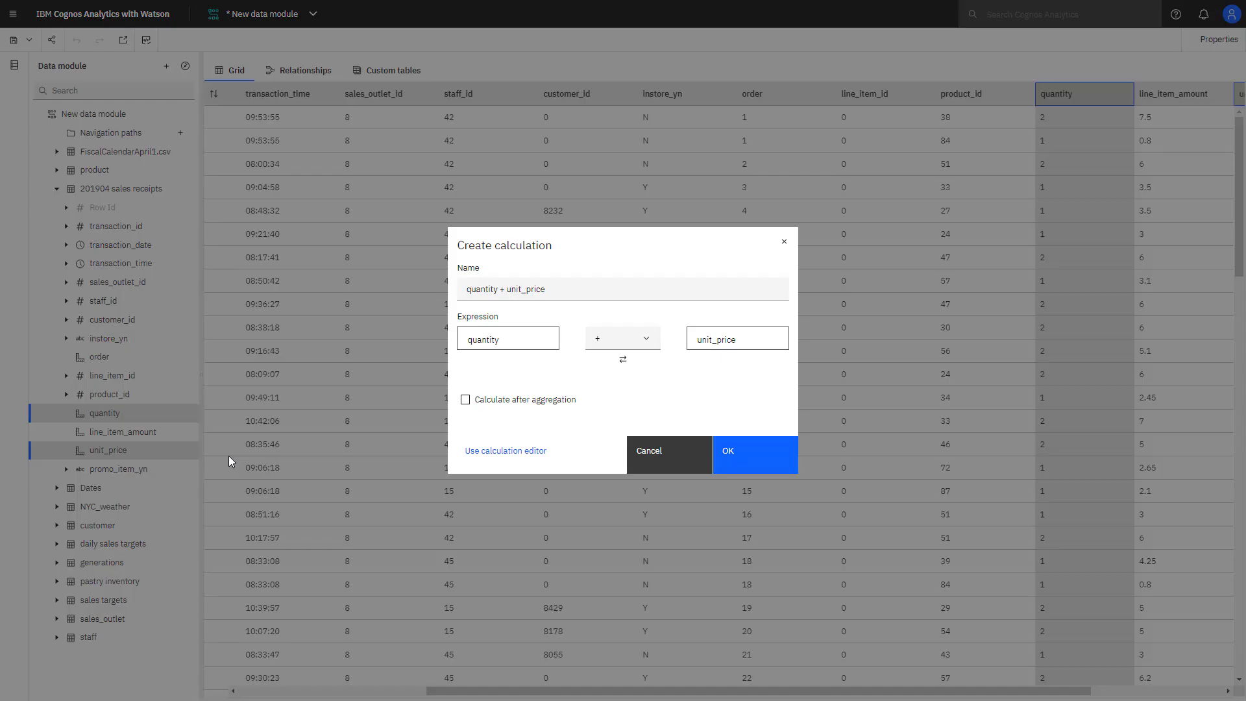
click(647, 342)
click(634, 380)
click(736, 450)
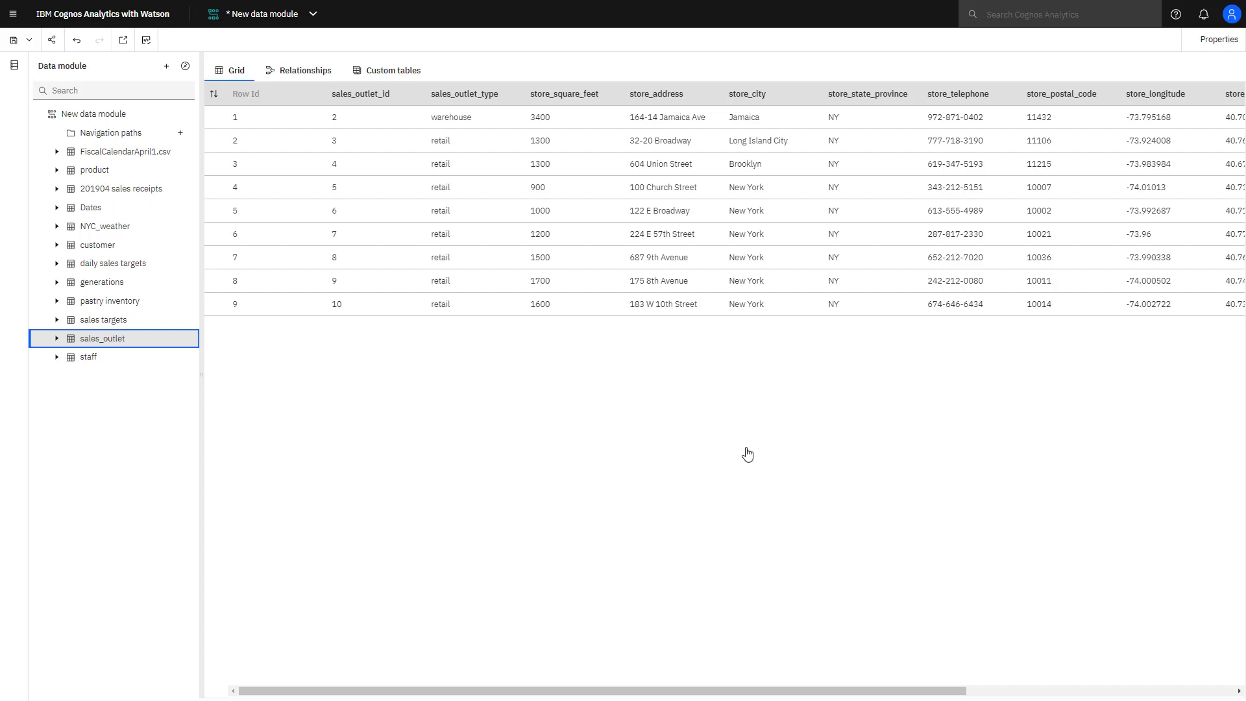
Build the STORES navigation path with levels store_city, Neighborhood and store_address.
click(269, 418)
click(181, 133)
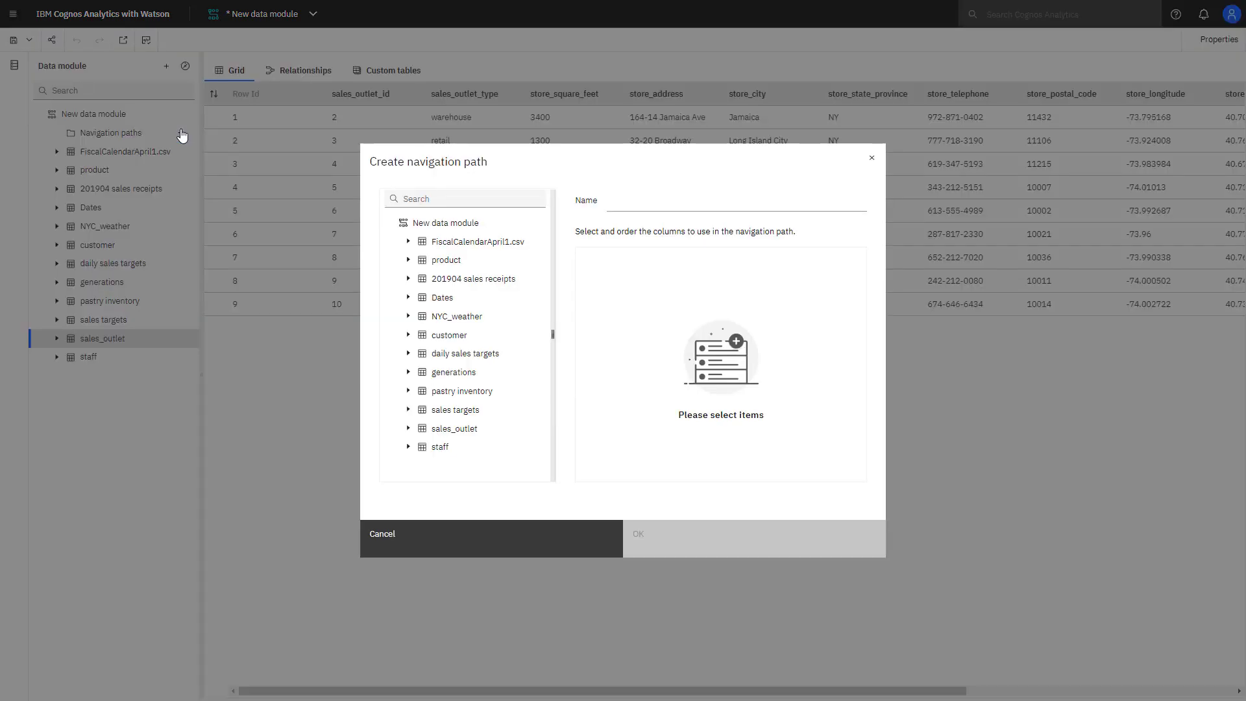
click(408, 428)
scroll(412, 422, down, 4)
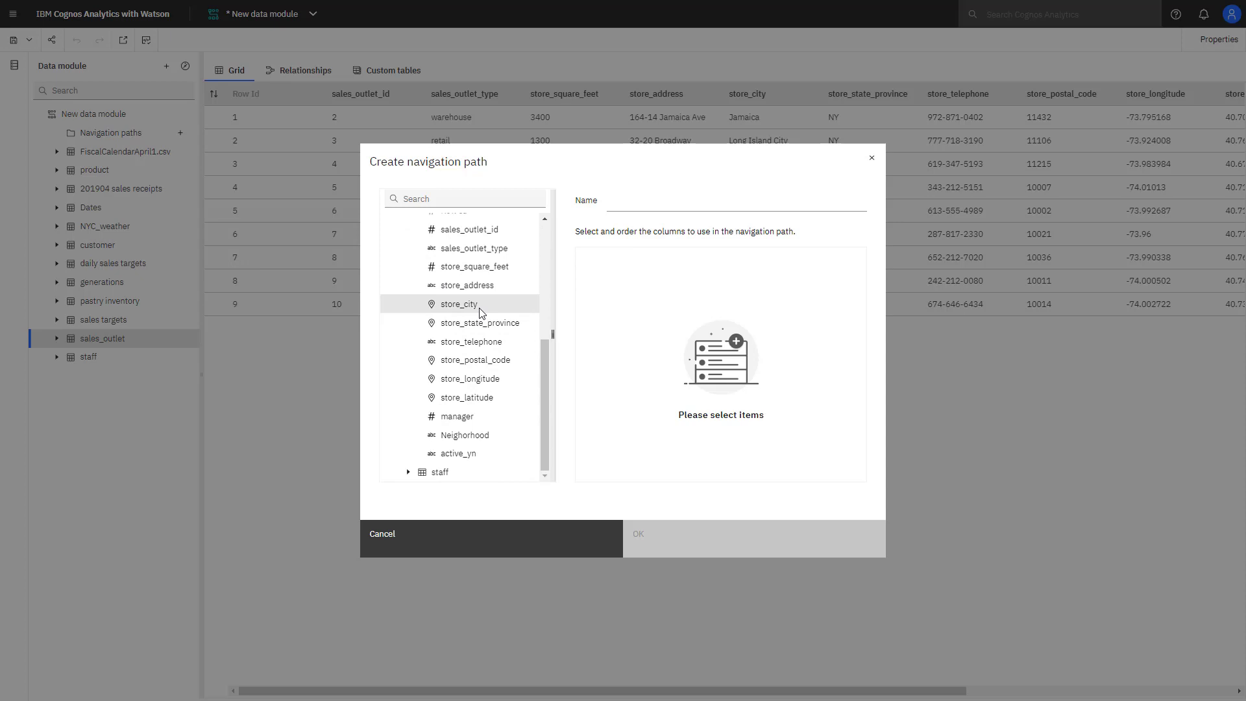
drag(483, 305, 629, 270)
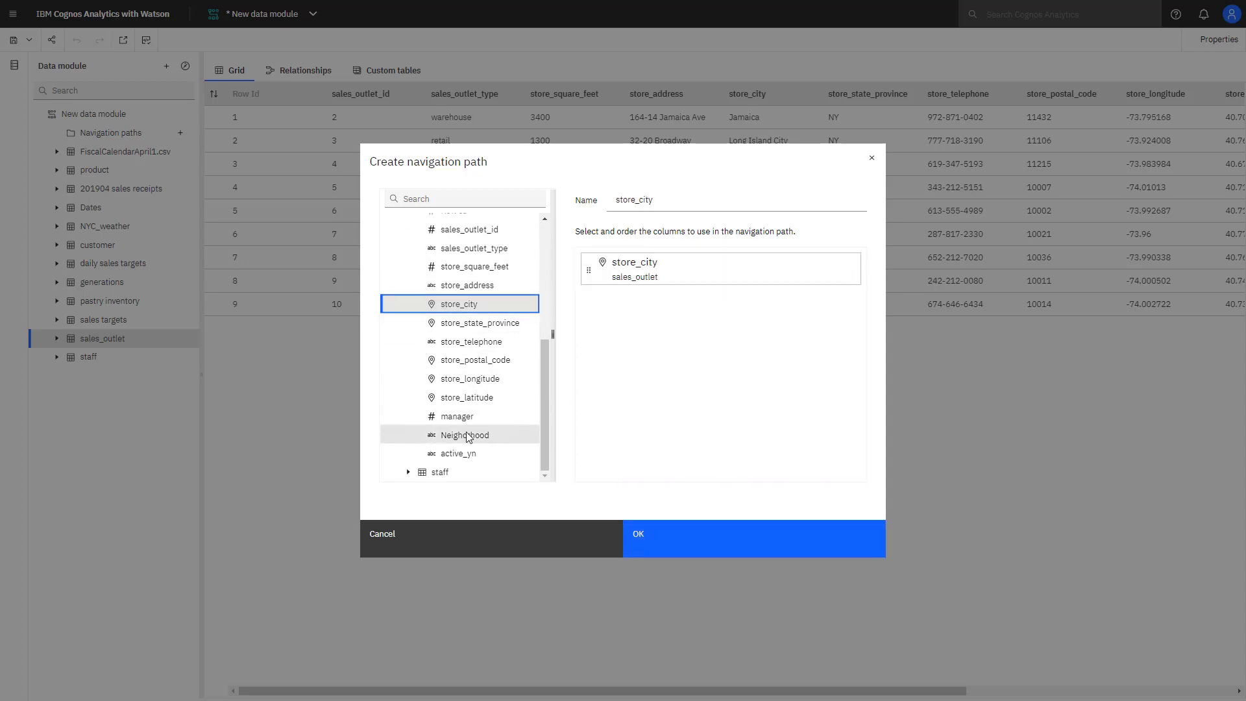
drag(464, 434, 604, 368)
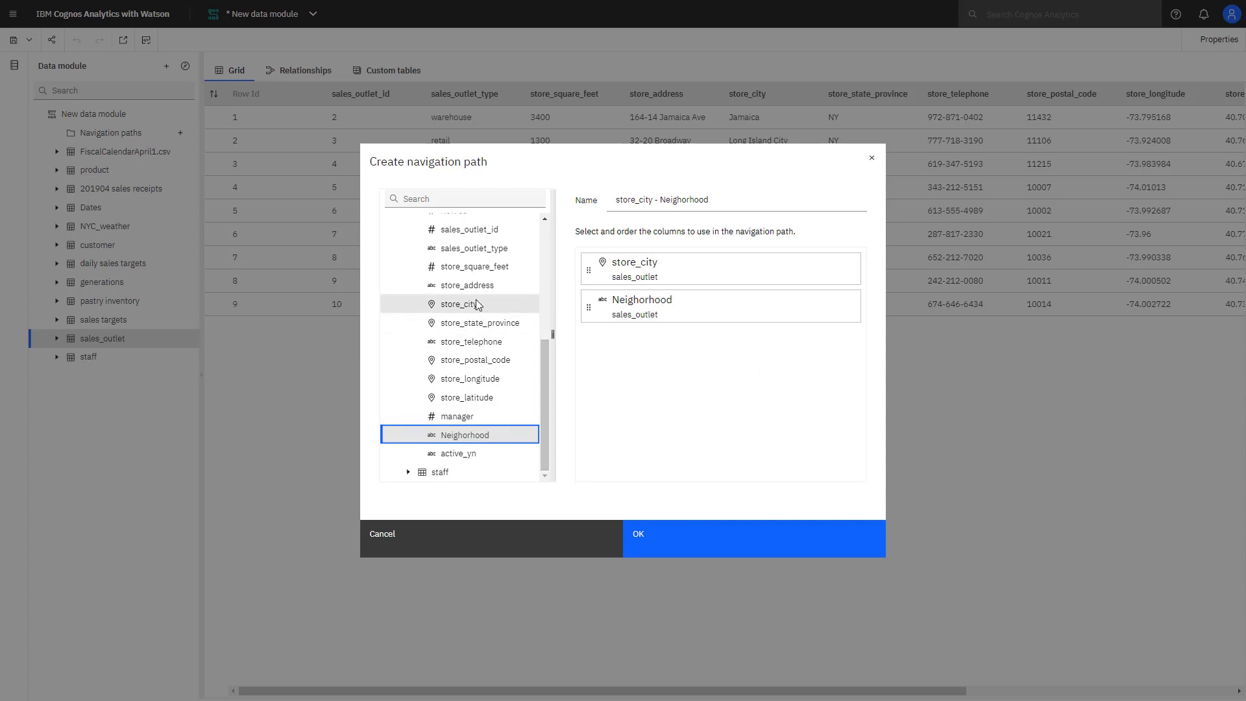
drag(480, 286, 613, 360)
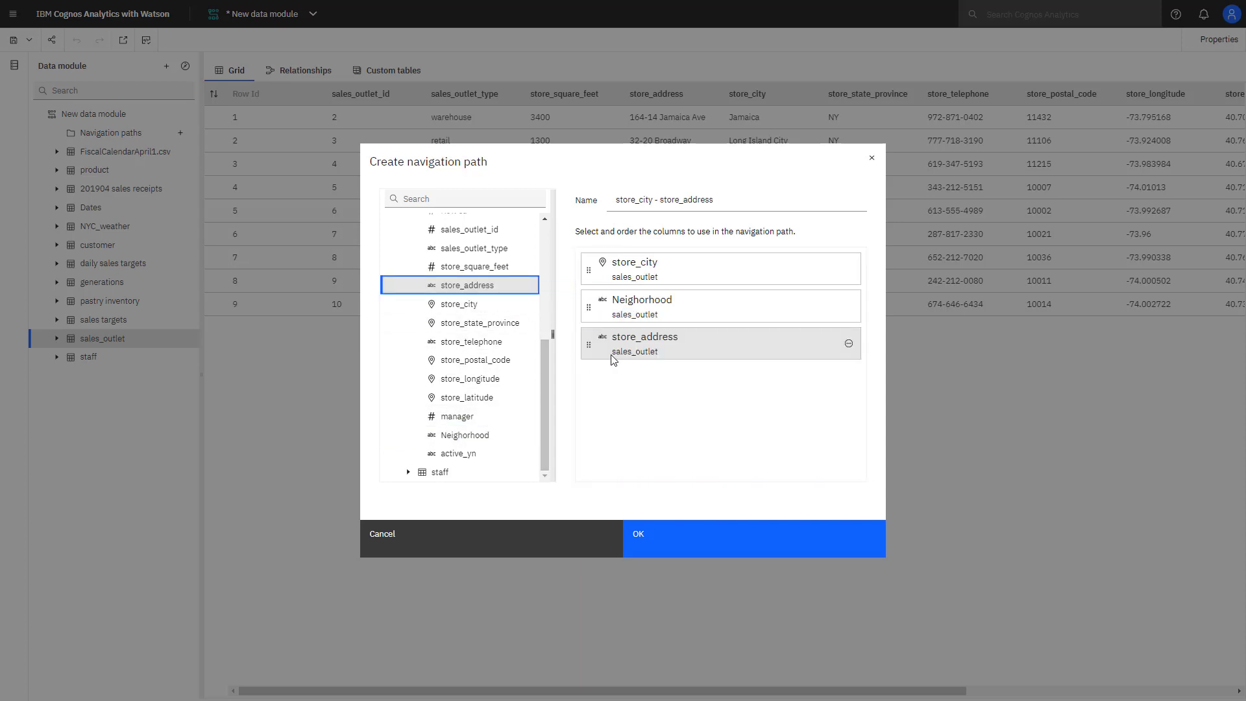
triple_click(733, 199)
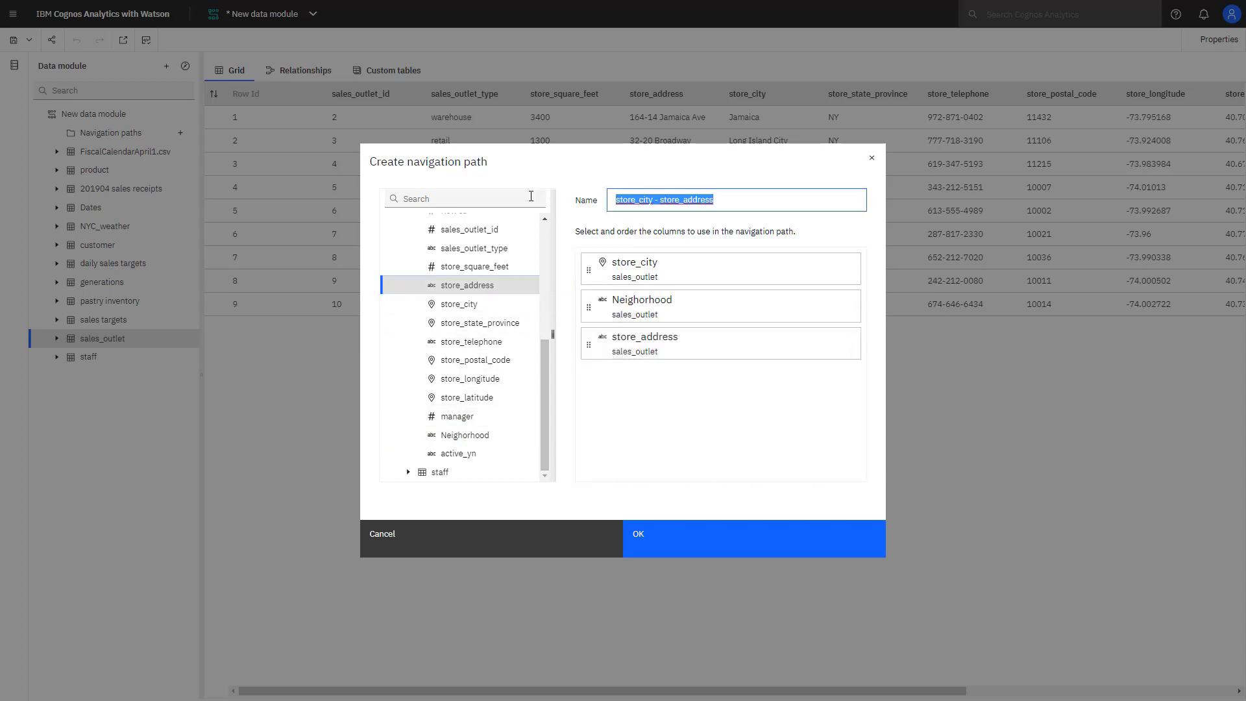
text(STORES)
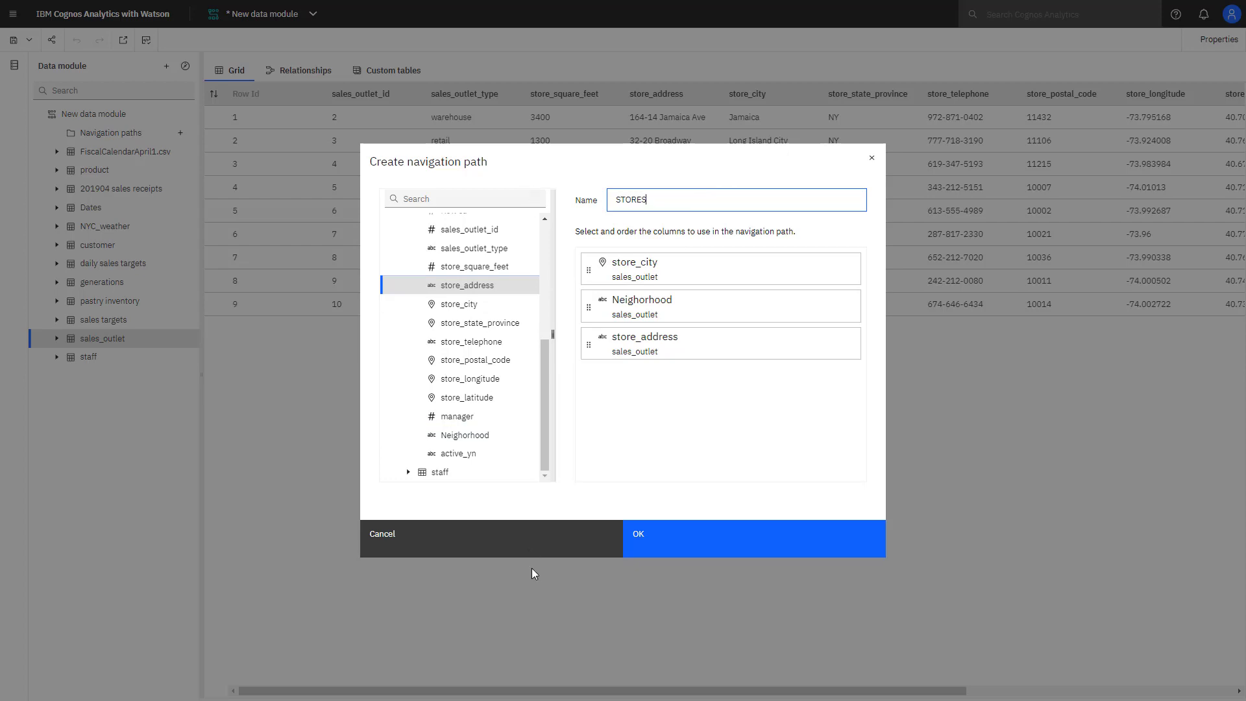
click(642, 548)
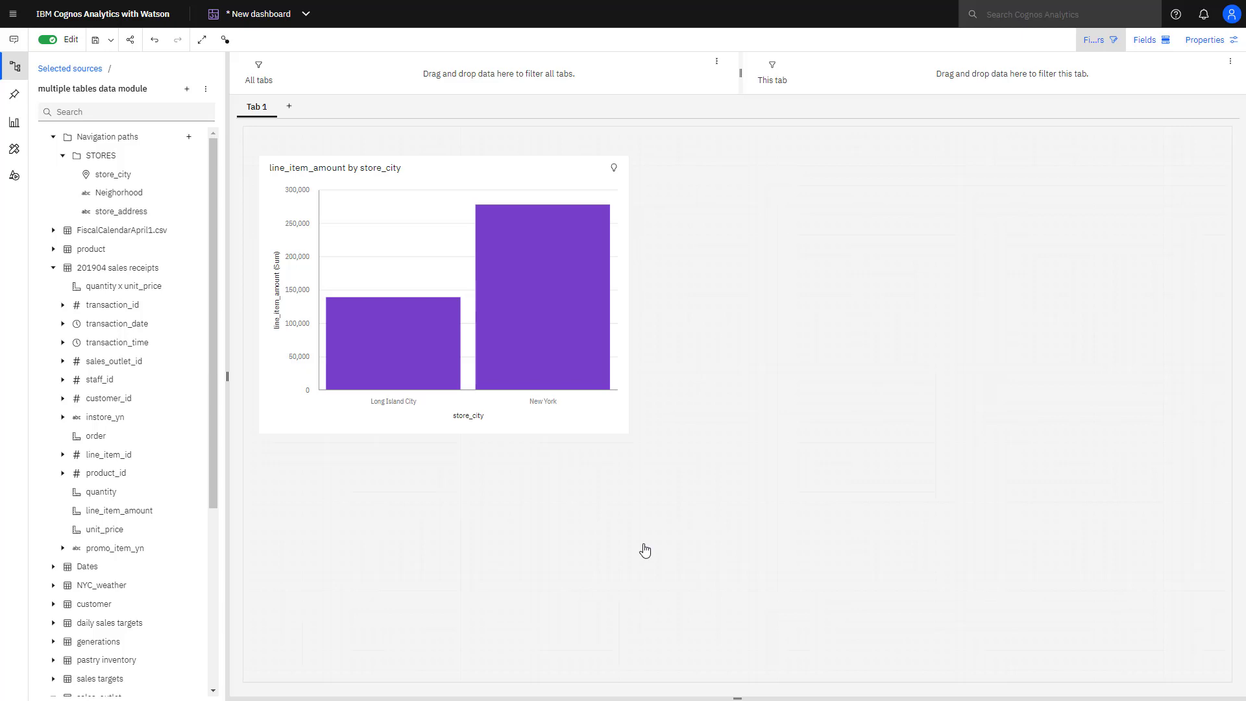
Drill the New York bar down to its neighborhoods, then go back to the city level.
click(558, 423)
click(545, 406)
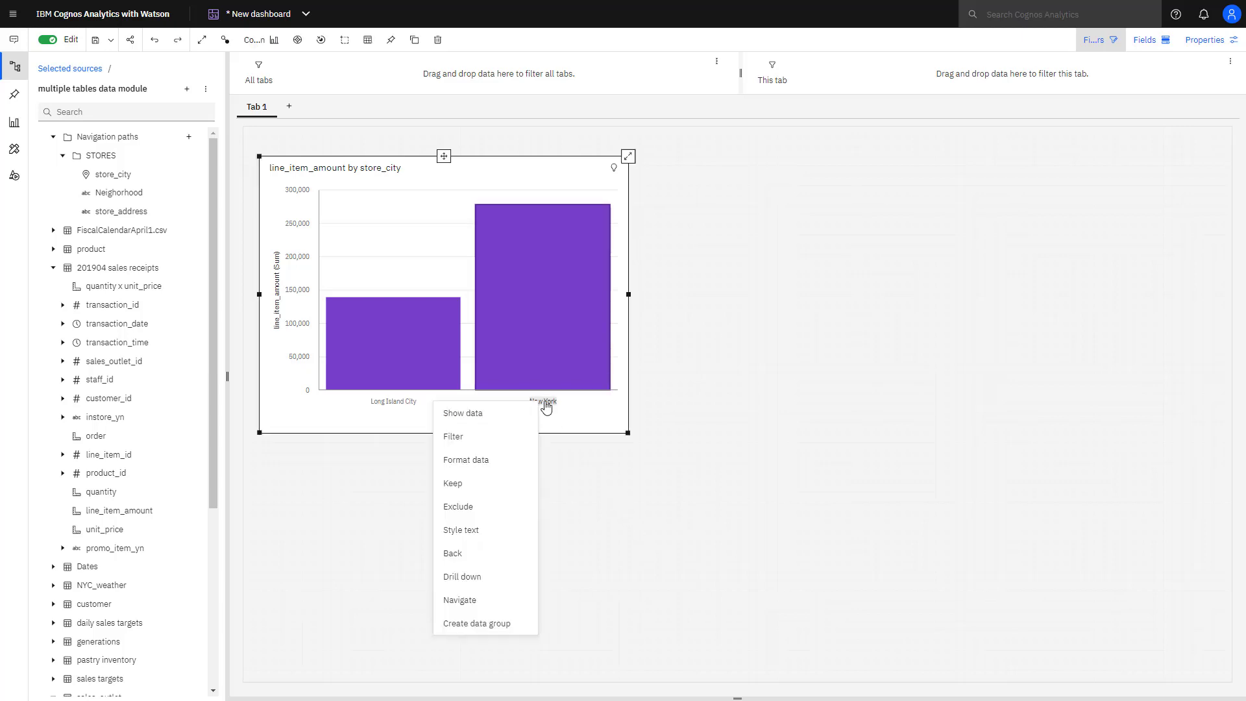
click(464, 579)
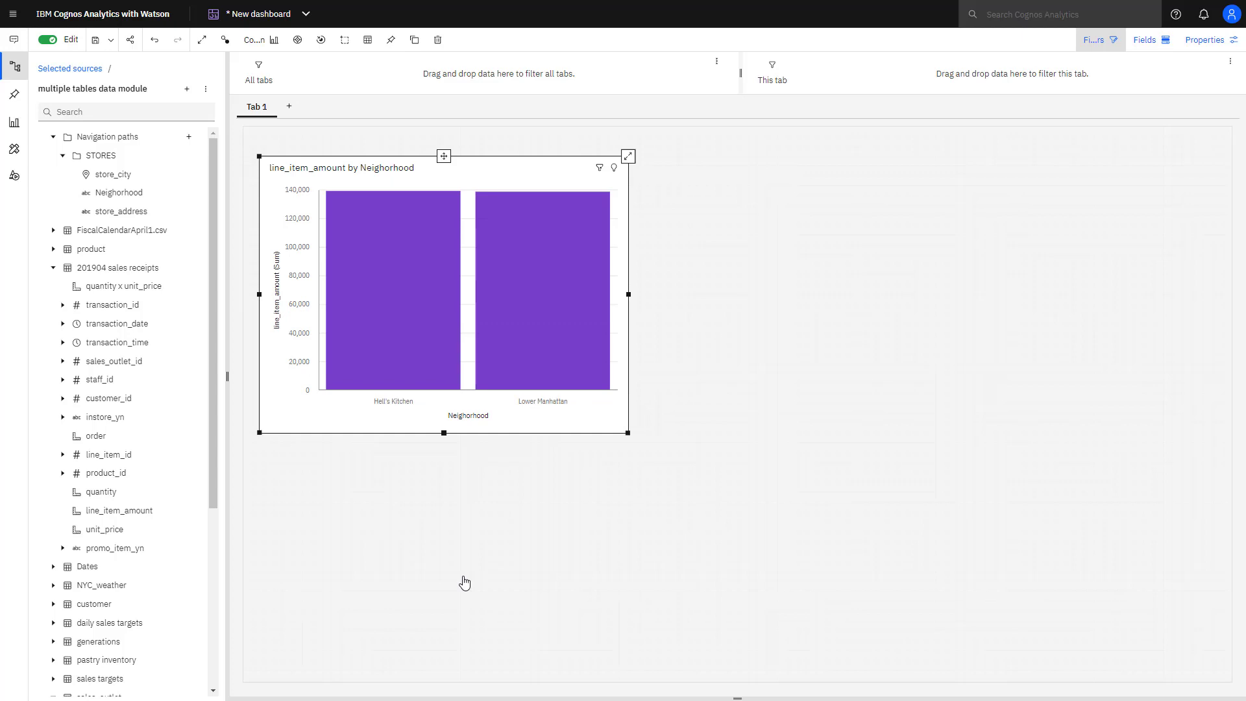
click(536, 402)
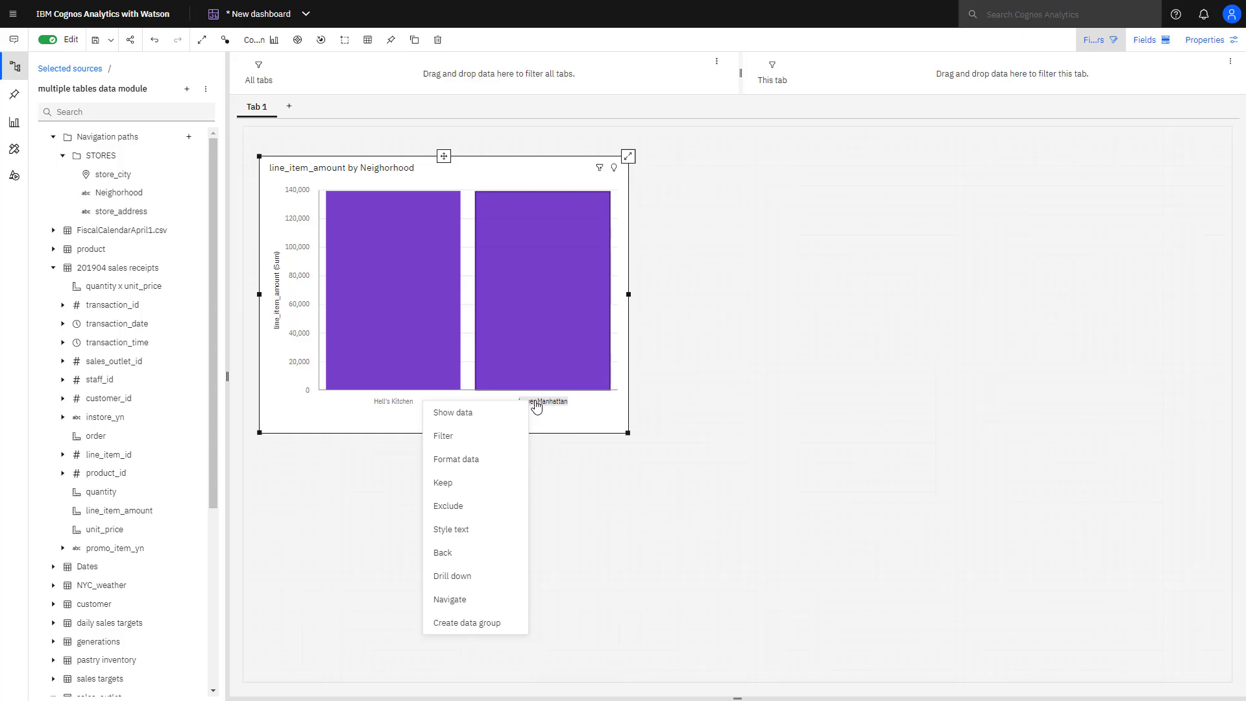
click(435, 559)
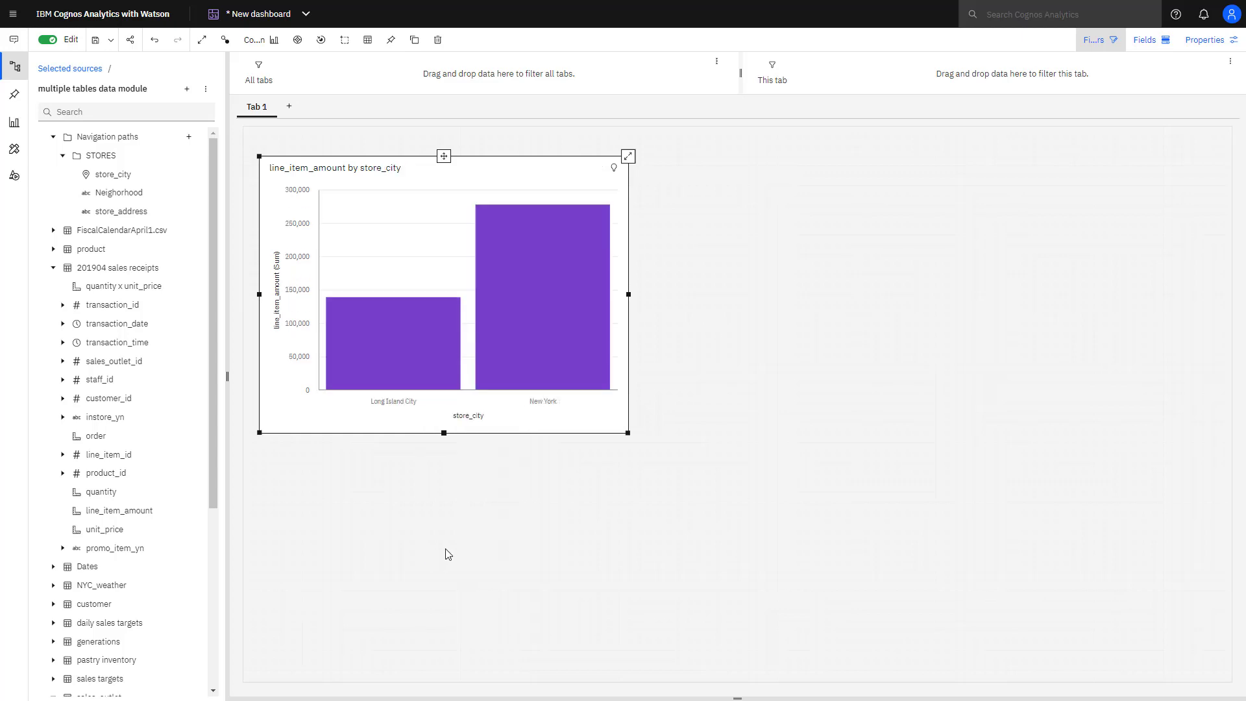
Navigate the store_city axis along the STORES path to show store_address.
click(476, 421)
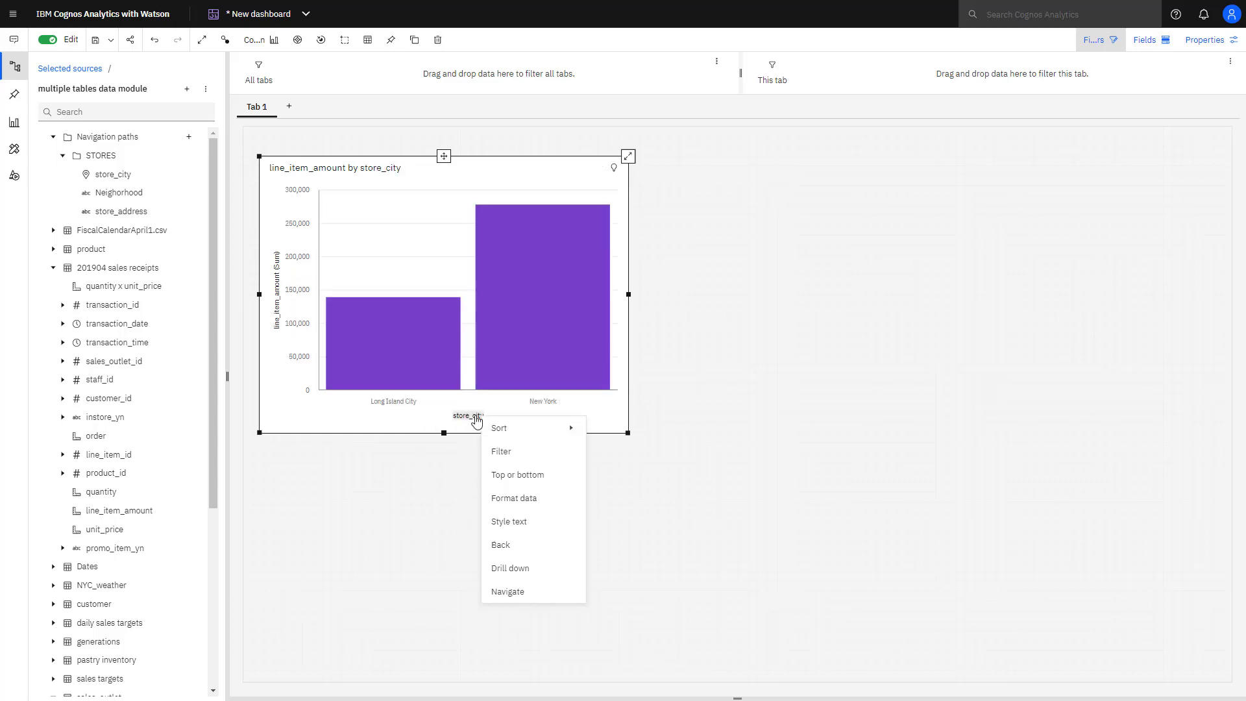
click(510, 593)
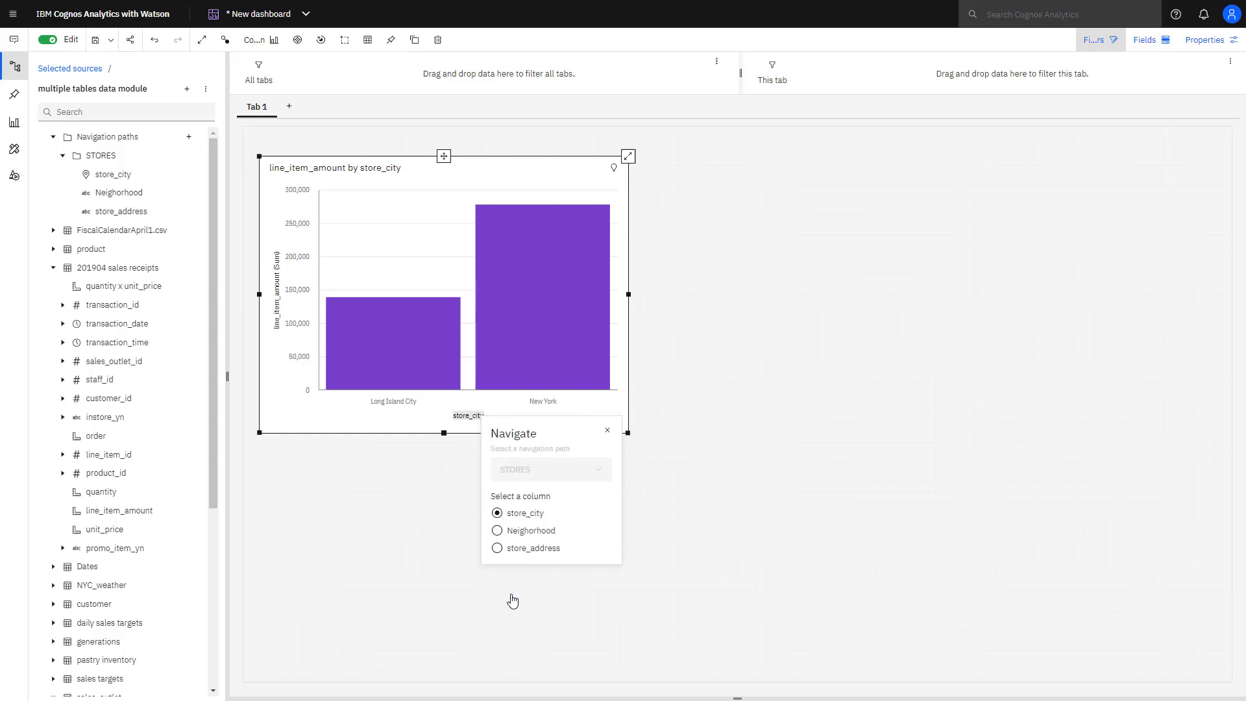
click(497, 549)
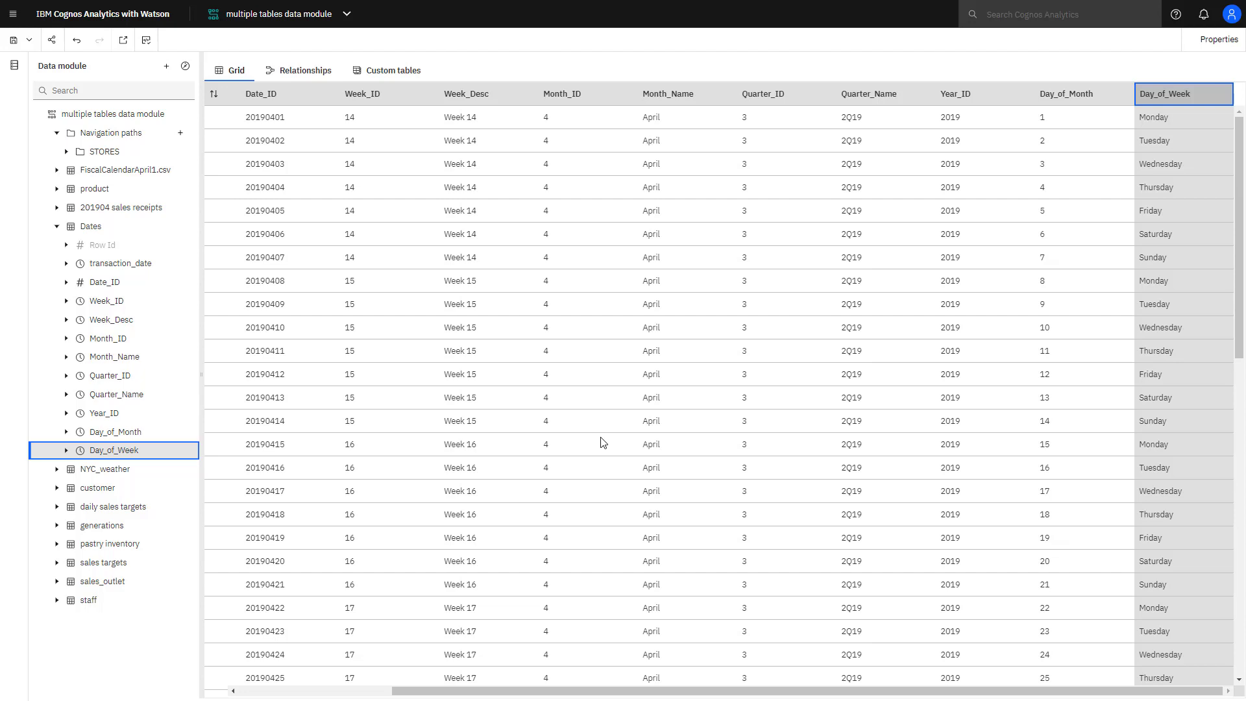
Filter Day_of_Week to Saturday and Sunday only, then expand the column to check its members.
click(186, 454)
click(253, 387)
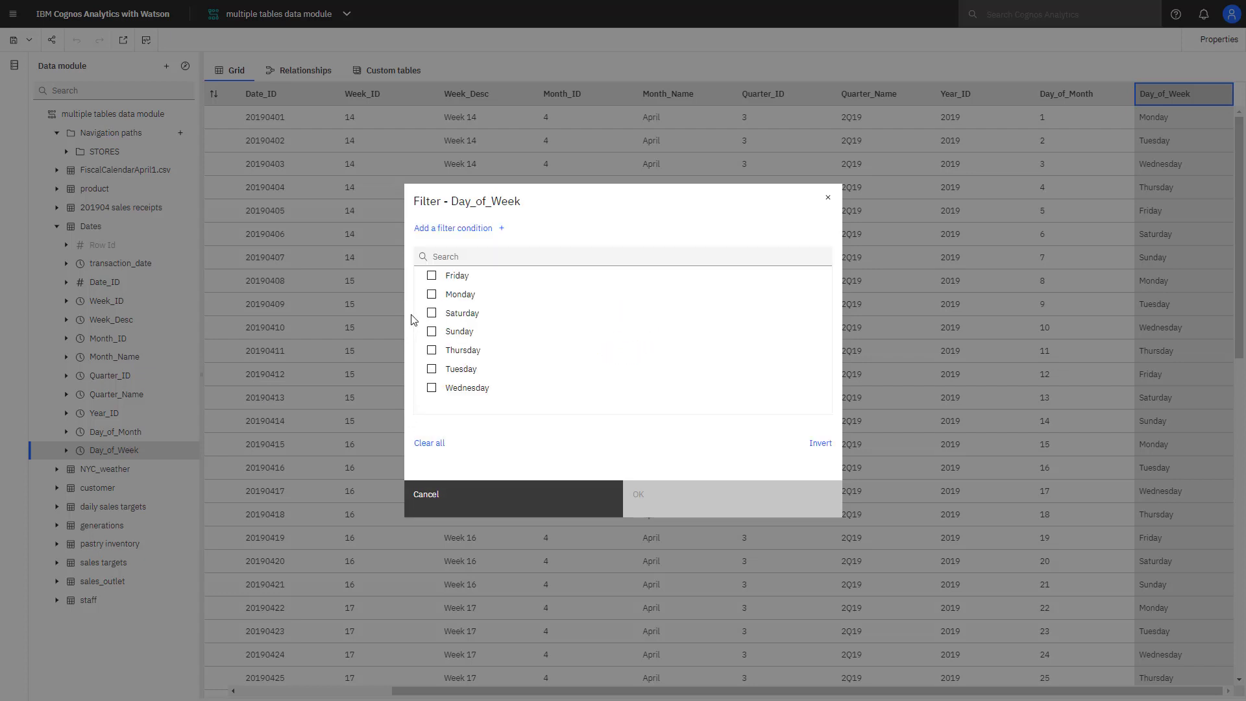
click(431, 313)
click(431, 331)
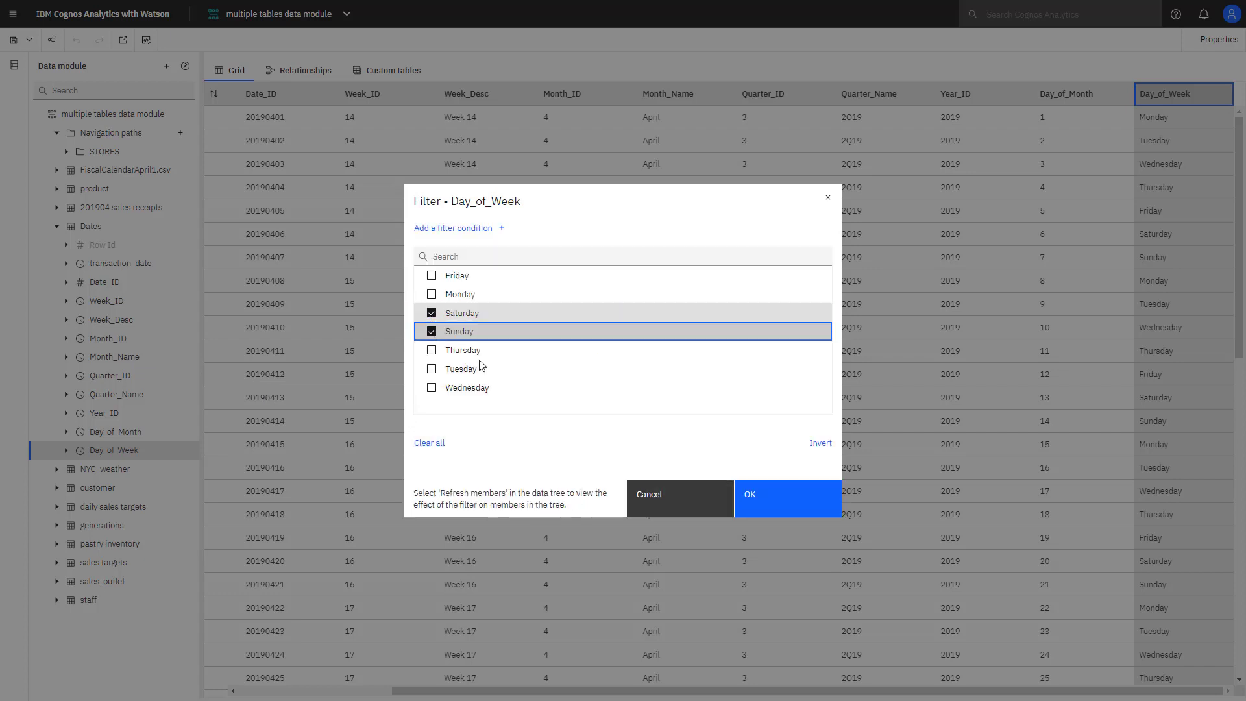
click(762, 513)
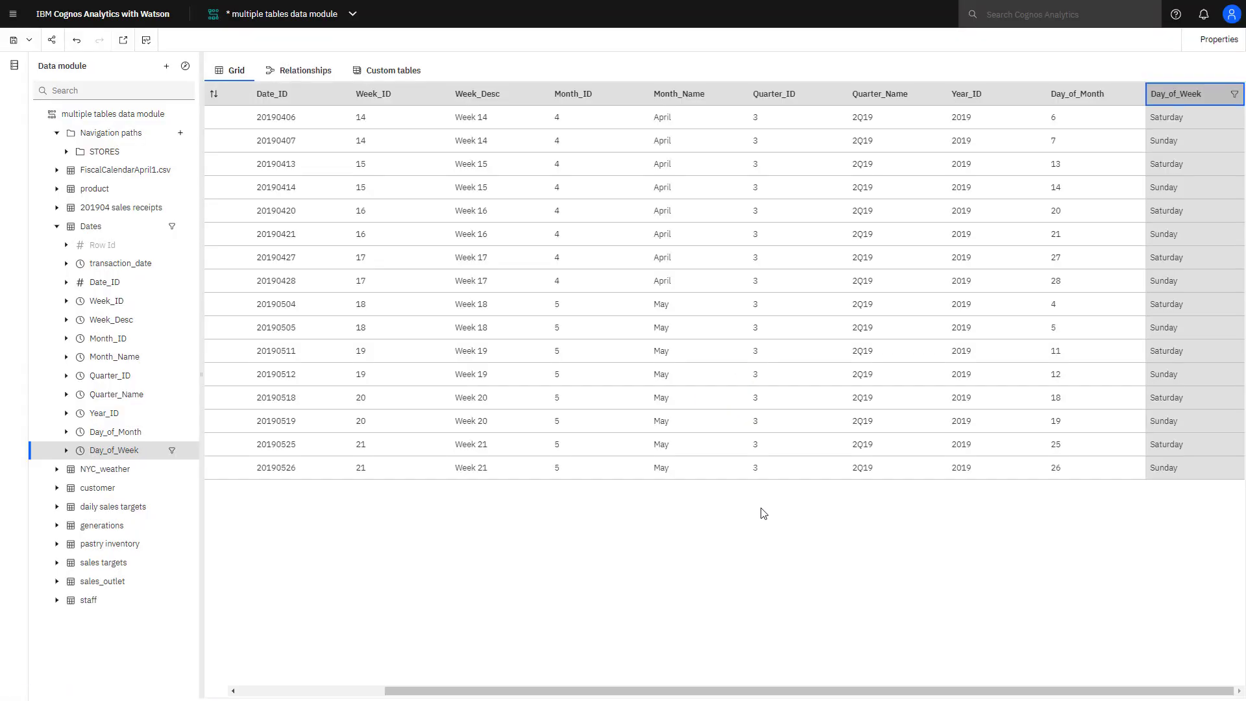
click(66, 450)
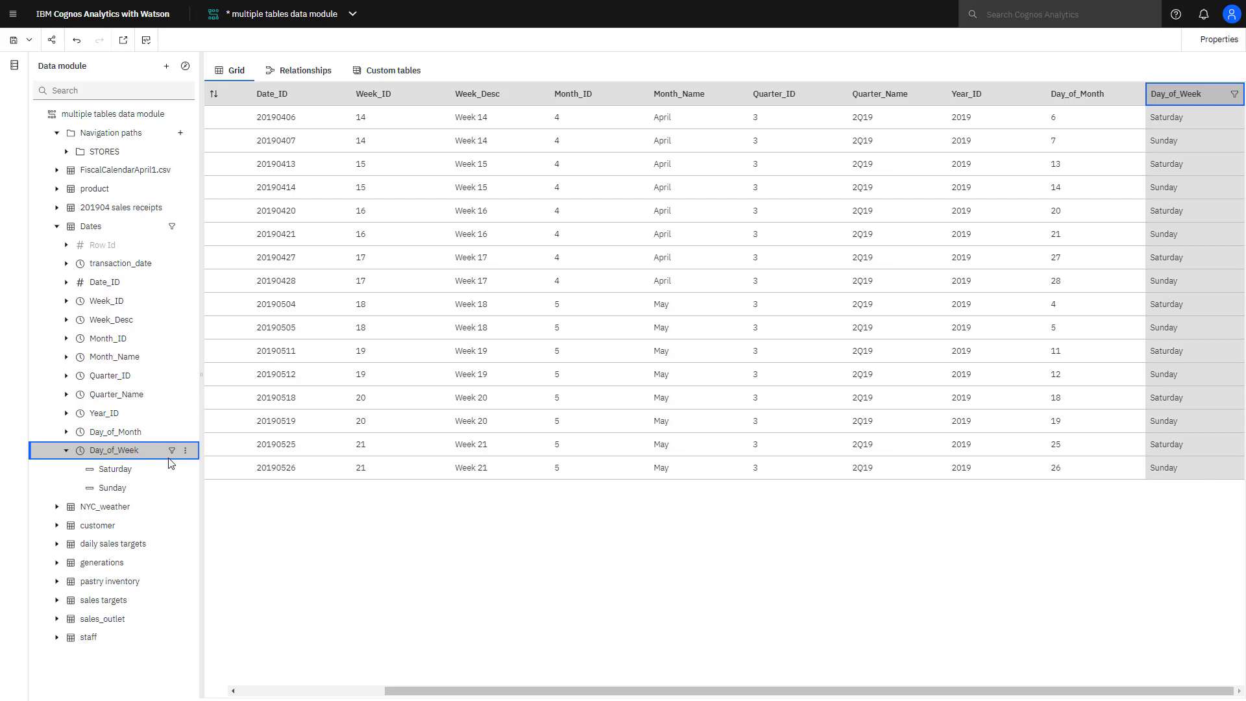
key(ctrl+z)
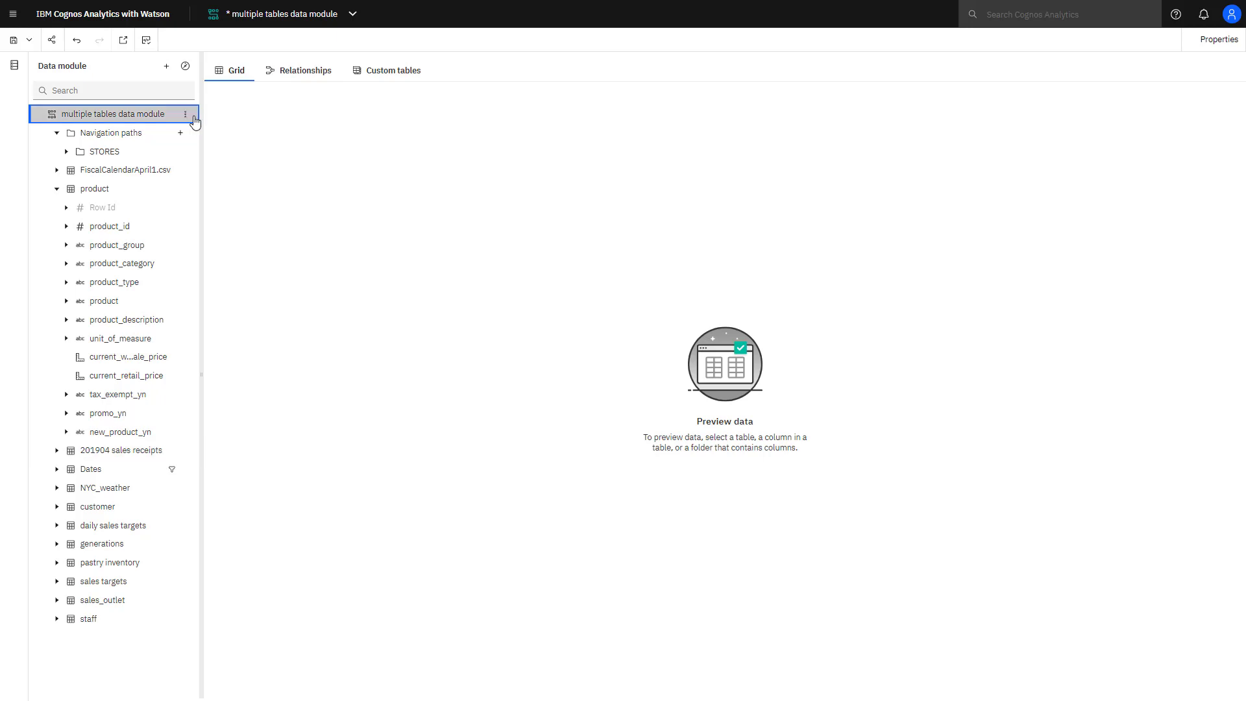
Build a new module-level filter with the expression product_category = Coffee beans.
click(185, 117)
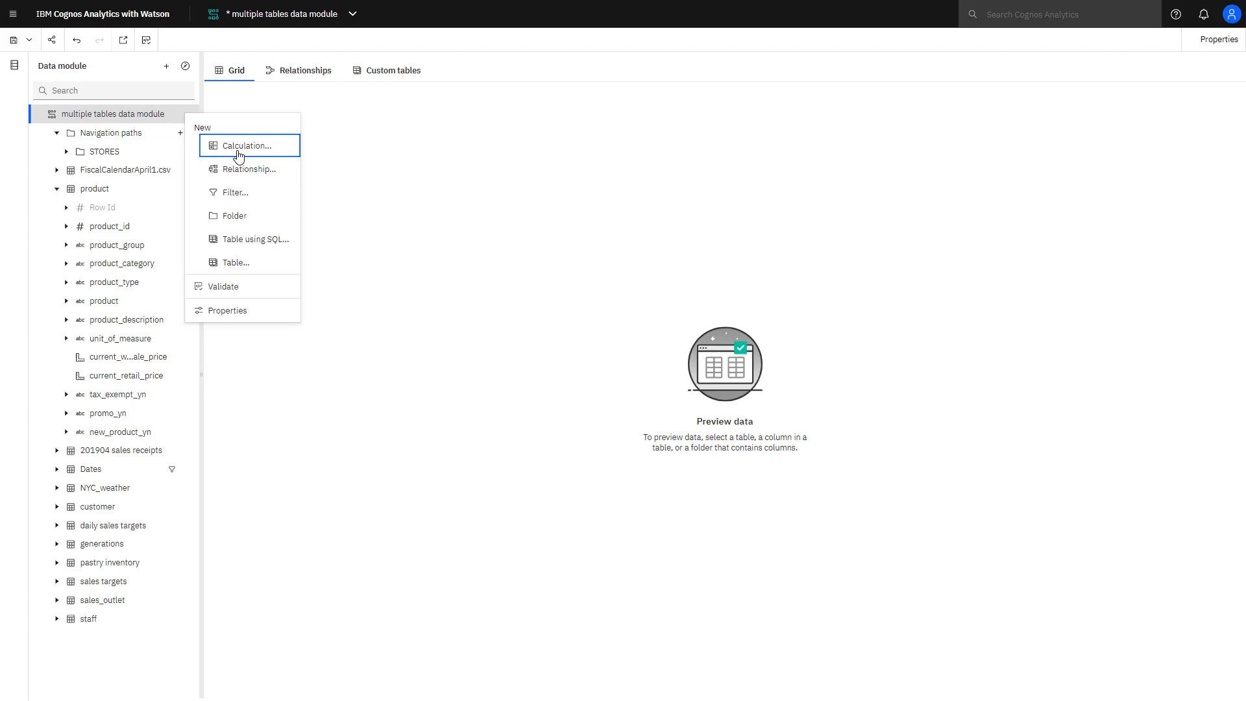
click(237, 196)
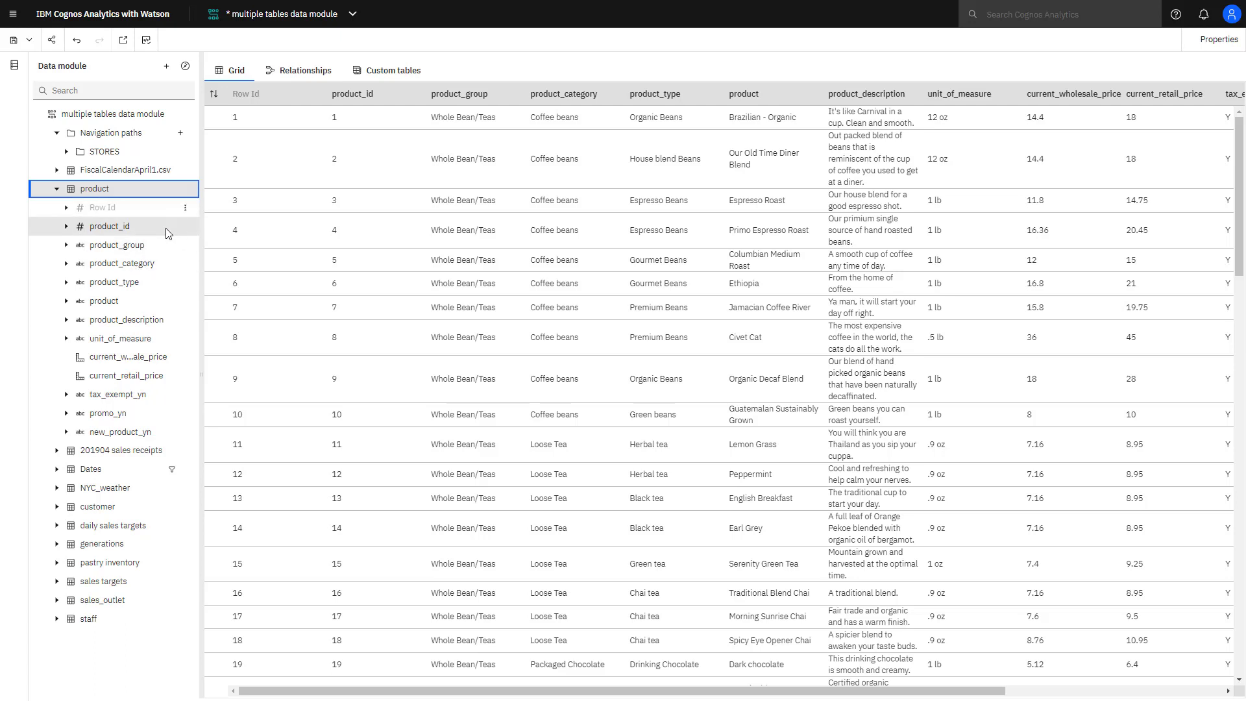
click(193, 117)
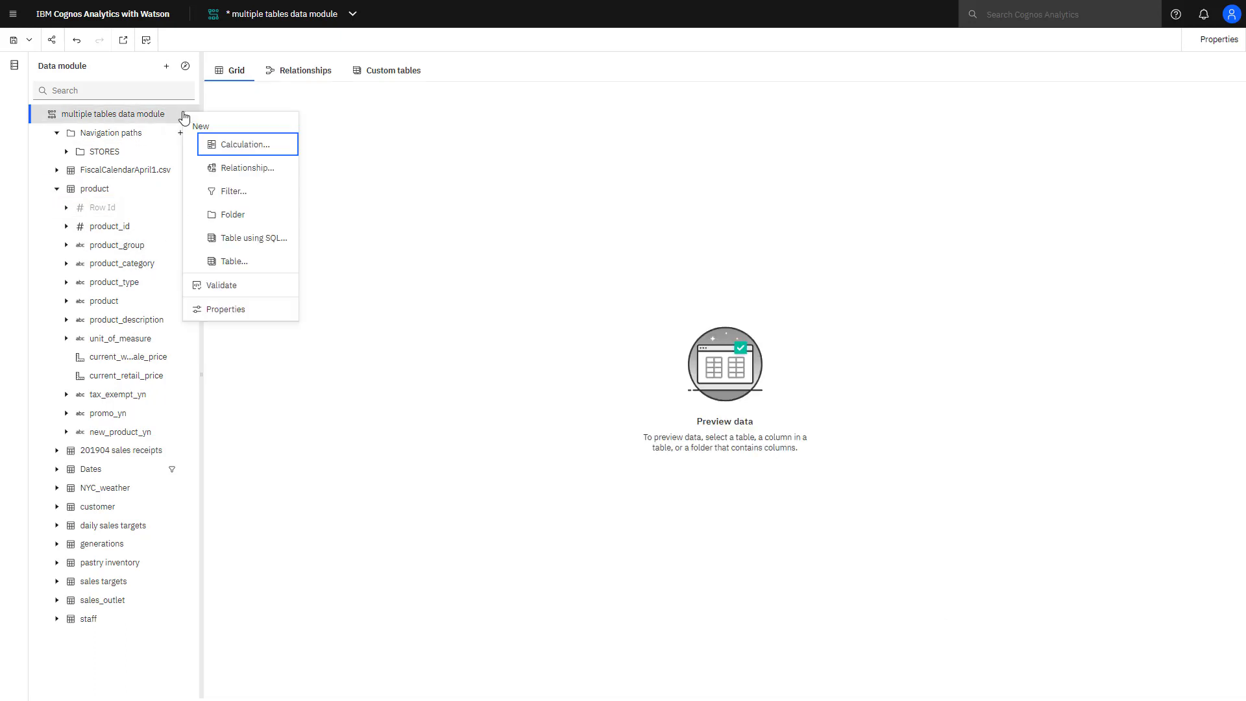
click(224, 192)
click(90, 189)
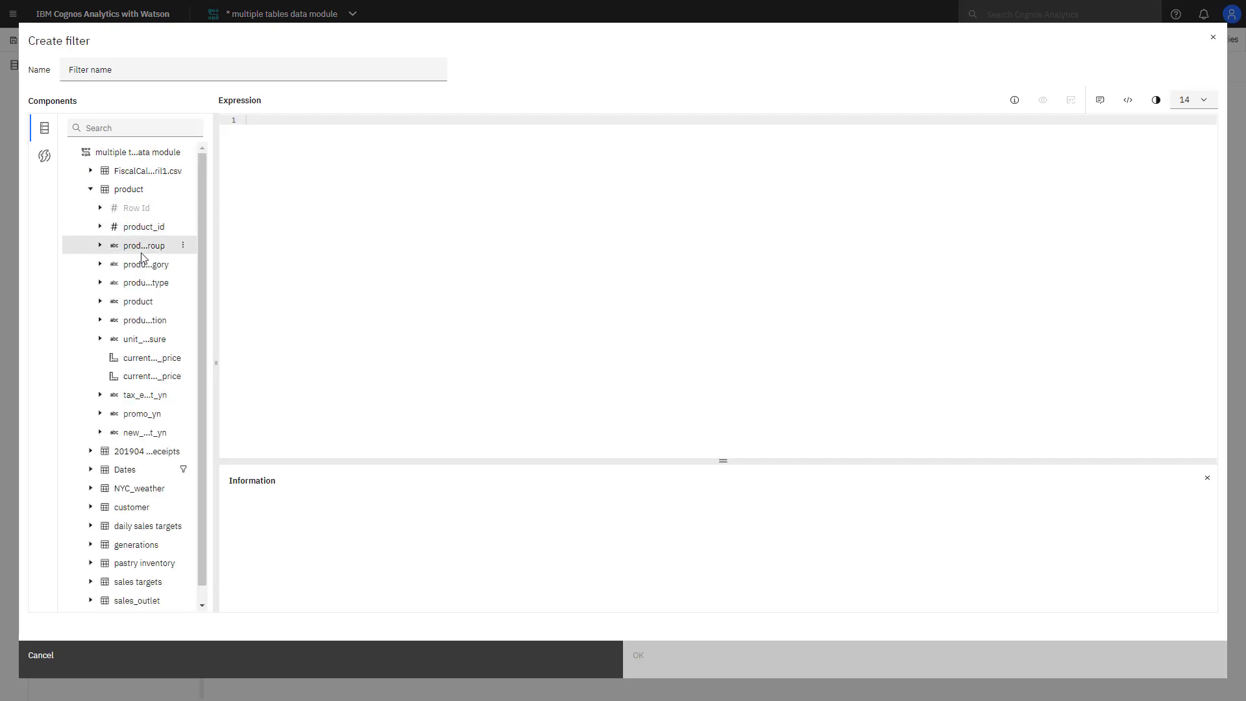
drag(144, 264, 264, 124)
text(=)
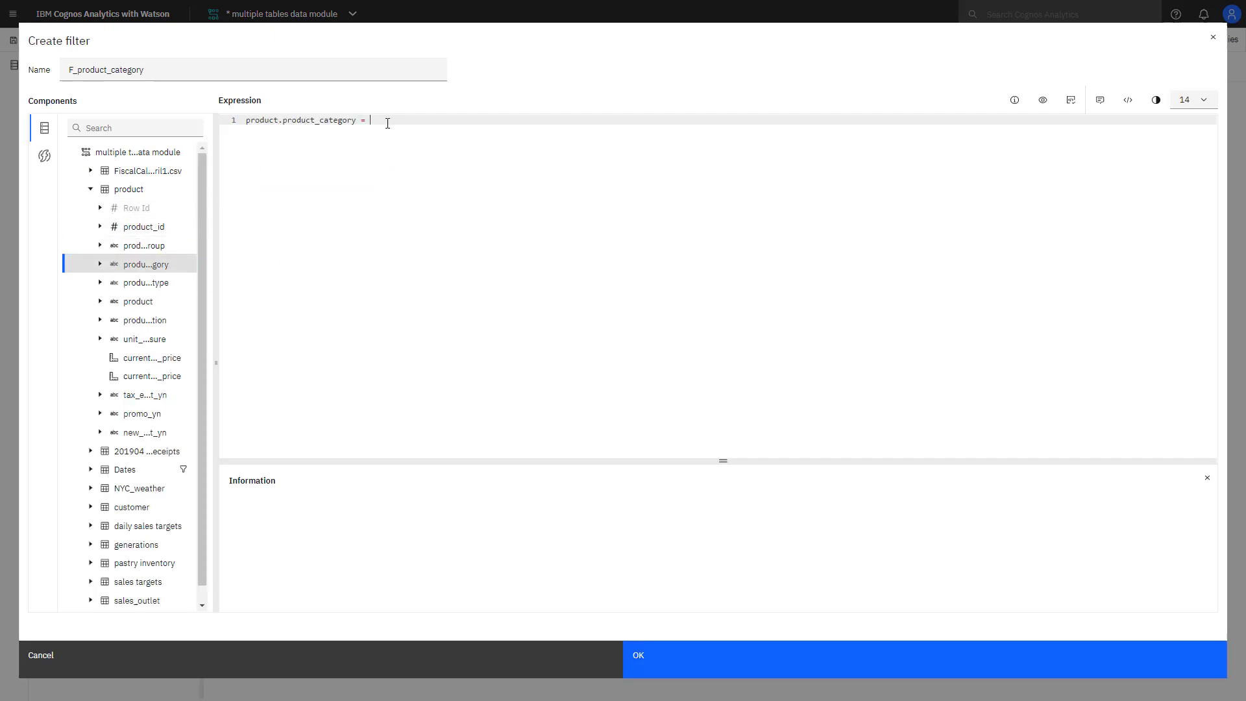
click(100, 264)
drag(157, 339, 475, 117)
Name the filter COFFEE BEAN FILTER, create it, and save the data module.
double_click(182, 70)
text(COFFEE BEAN FILTER)
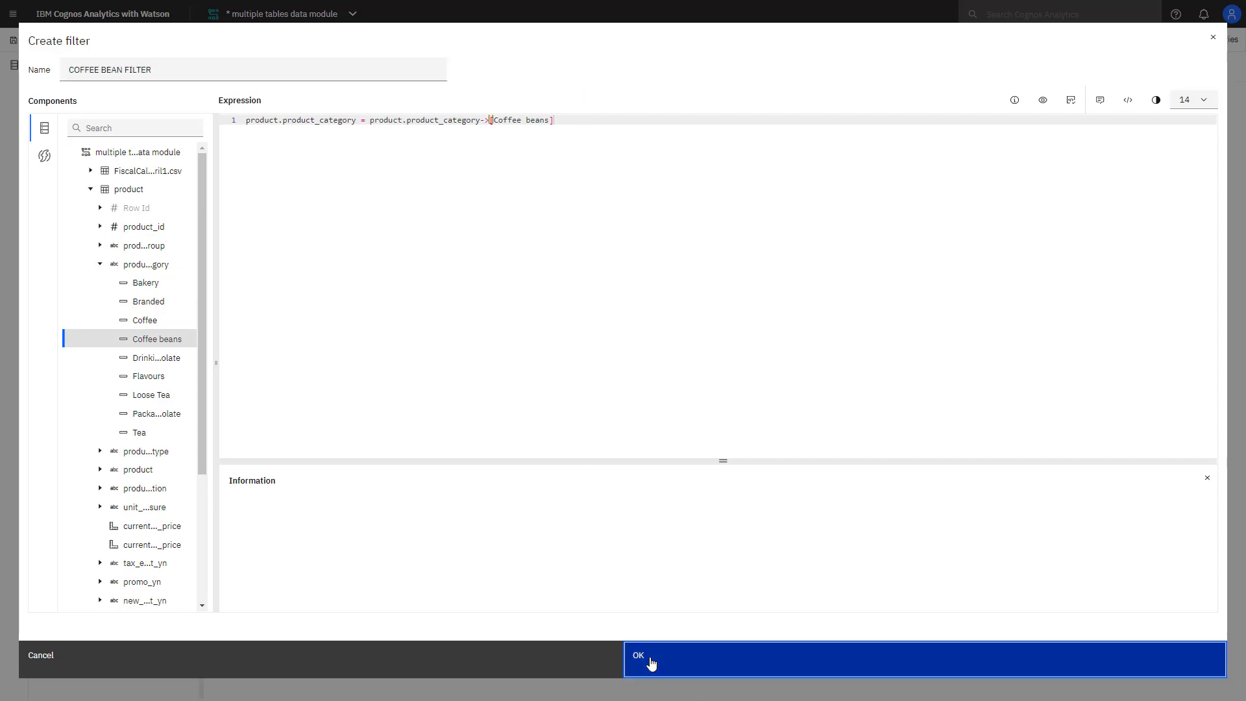
click(651, 661)
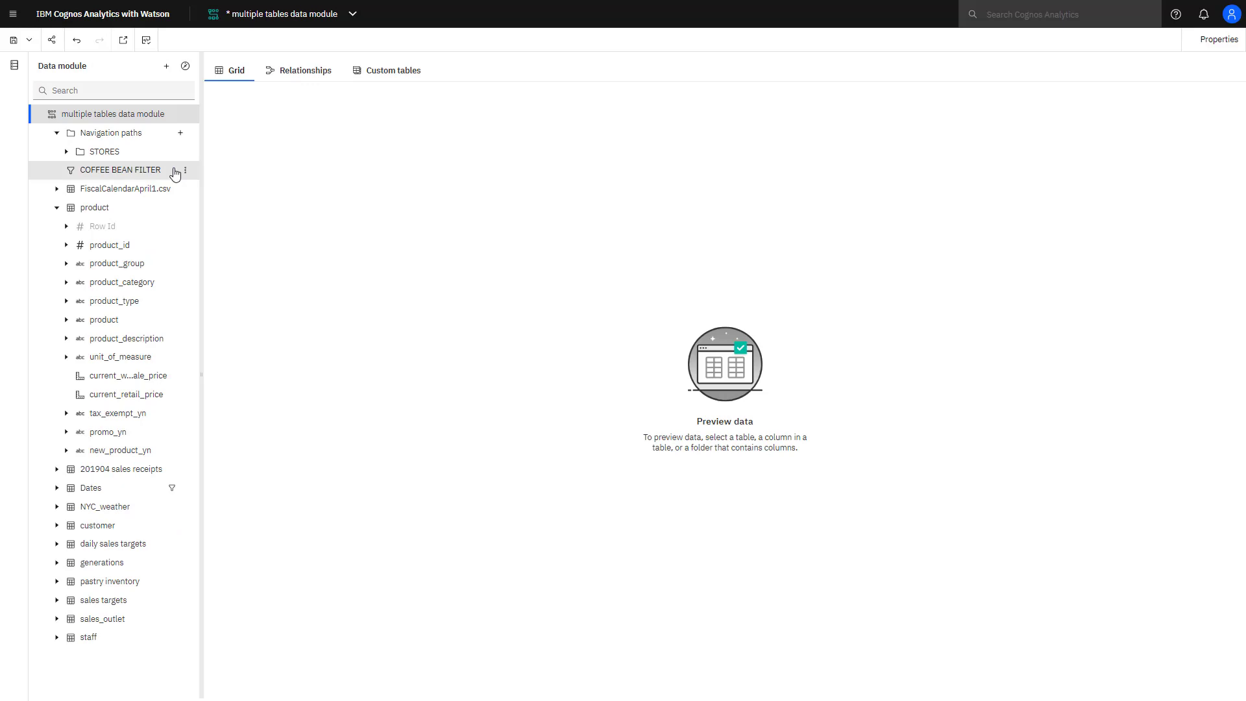
key(ctrl+s)
Add a FILTERS folder at the module root and move COFFEE BEAN FILTER into it.
click(189, 117)
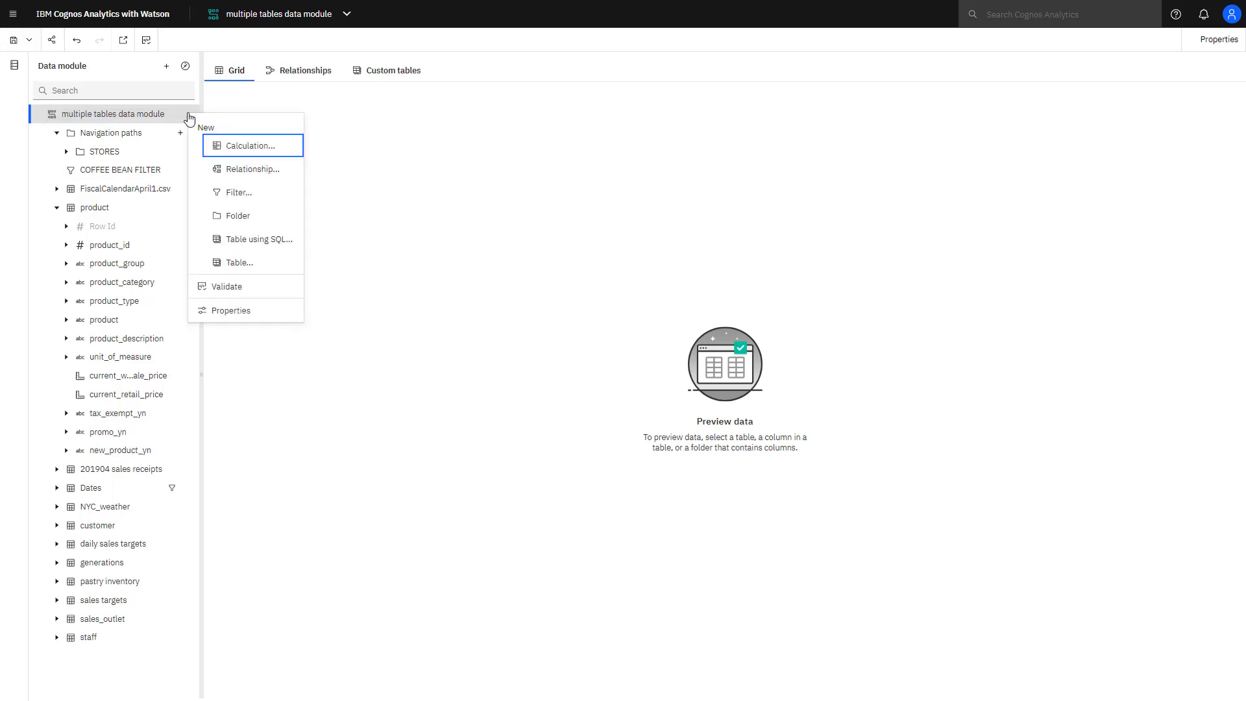
click(230, 215)
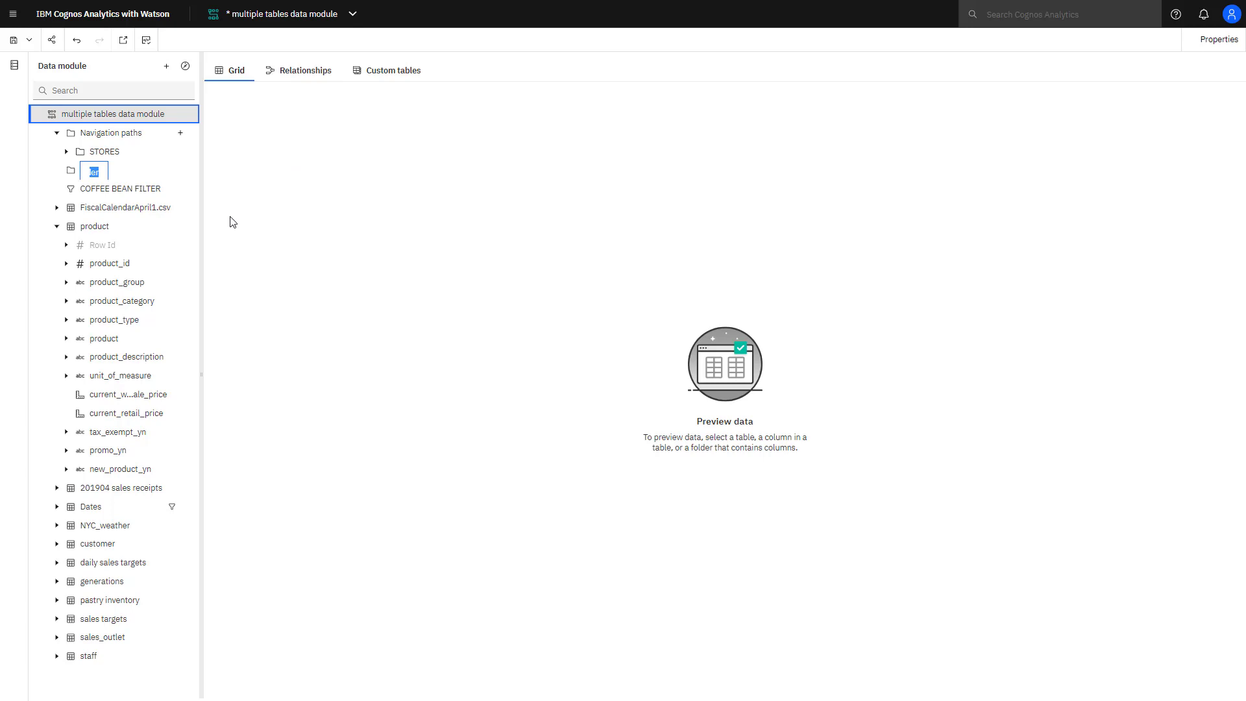
text(IILTERS)
key(Return)
drag(140, 188, 119, 173)
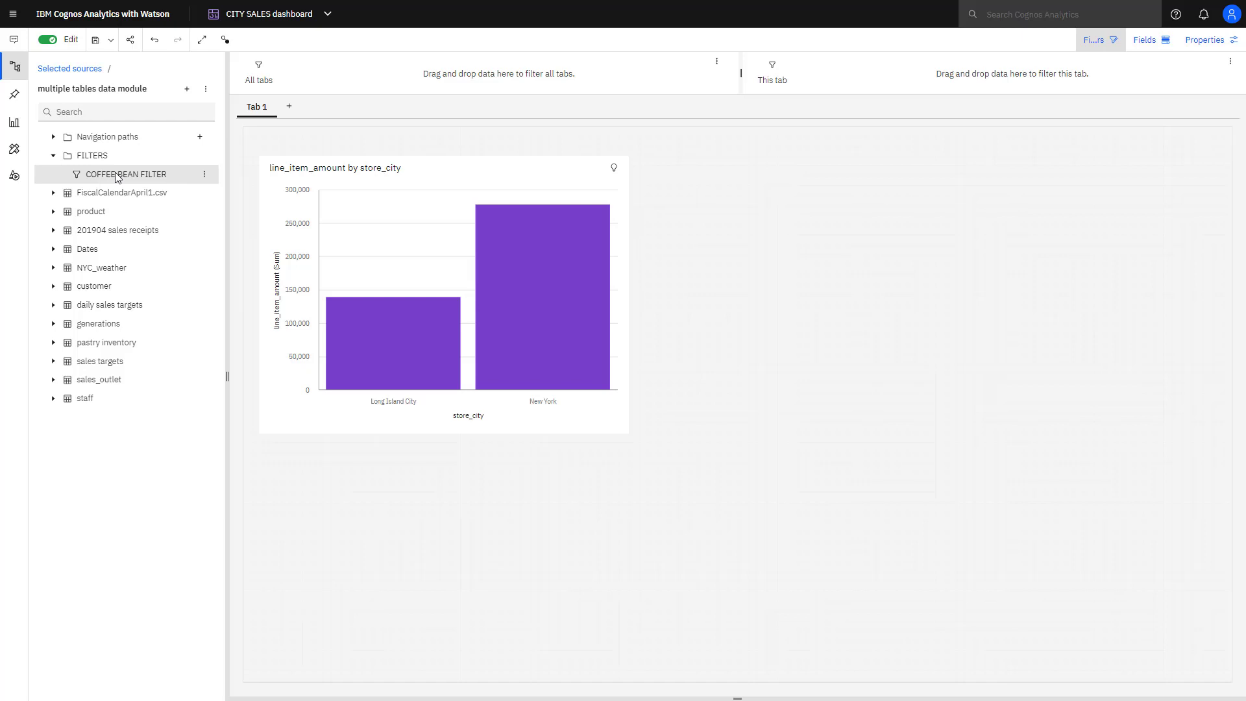
Drag COFFEE BEAN FILTER from the FILTERS folder onto the This tab filter zone.
drag(117, 176, 838, 68)
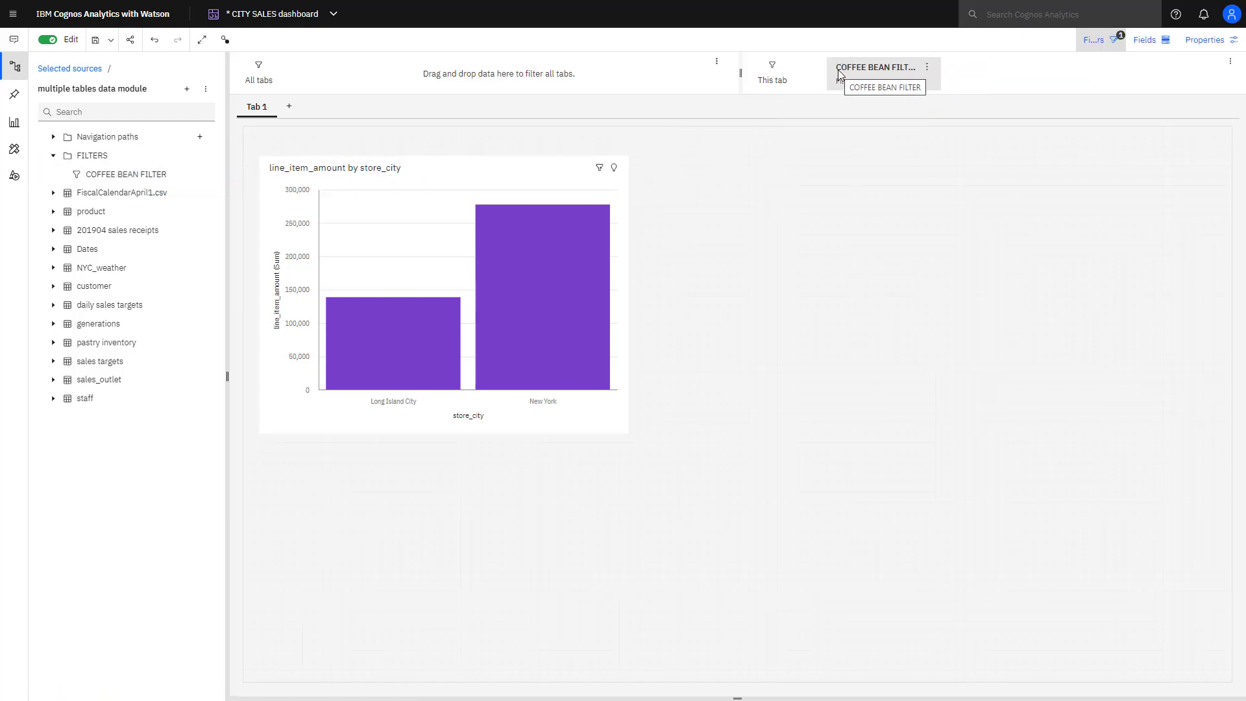